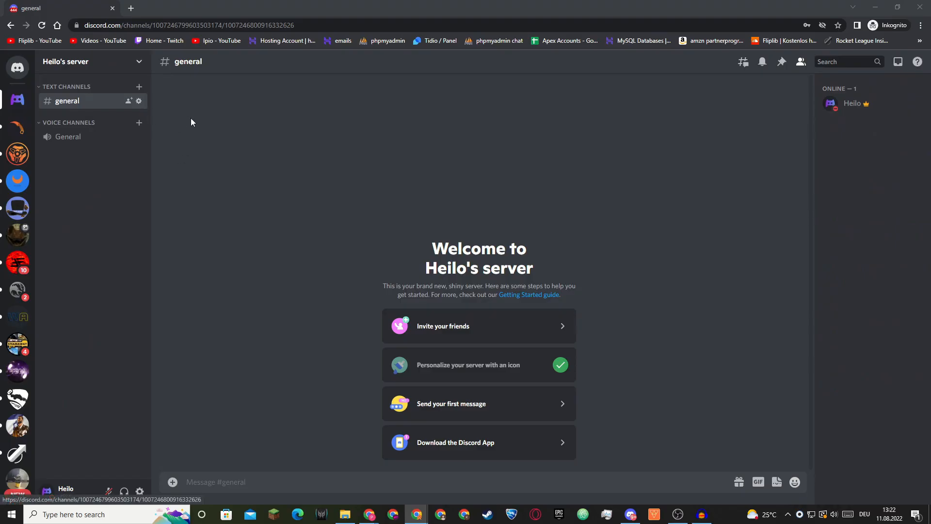
# Create a new server role named "Verfied" in the server settings
pyautogui.click(125, 64)
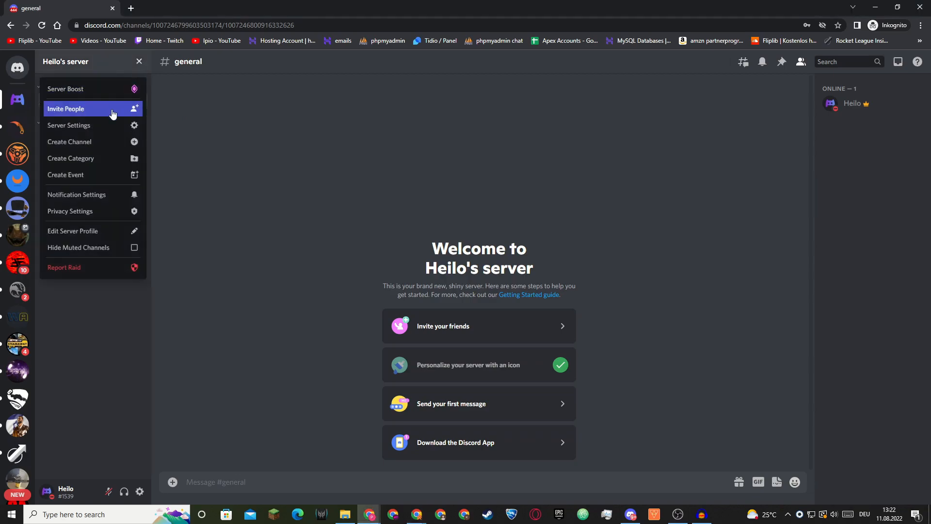
pyautogui.click(106, 133)
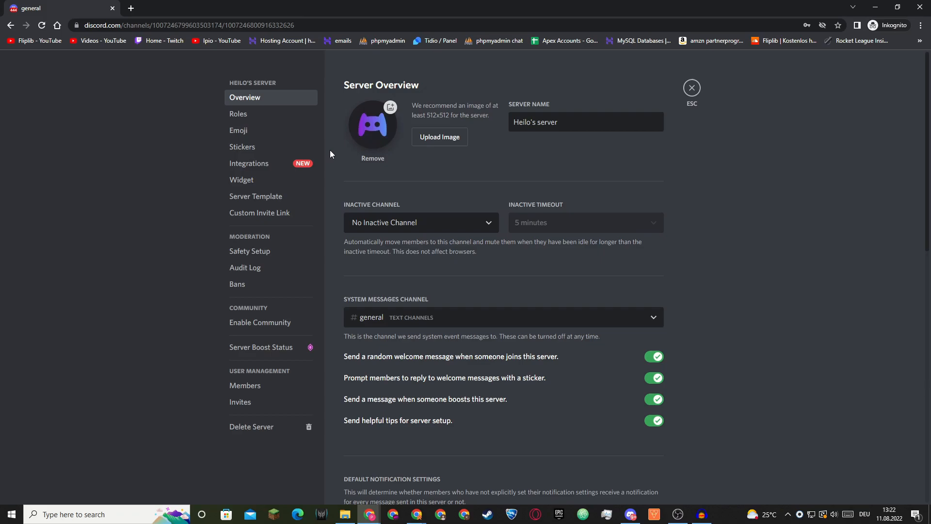
pyautogui.click(249, 115)
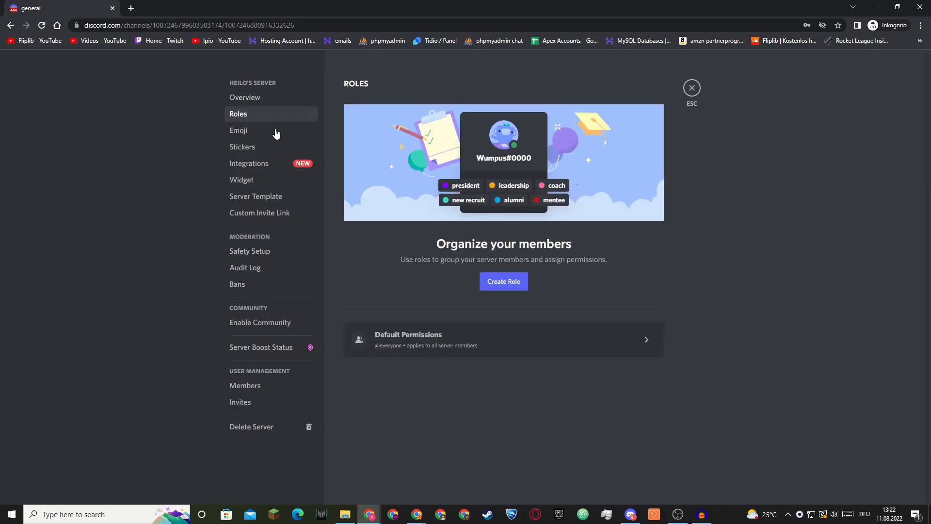
pyautogui.moveTo(484, 158); pyautogui.dragTo(452, 160)
pyautogui.write('Ver')
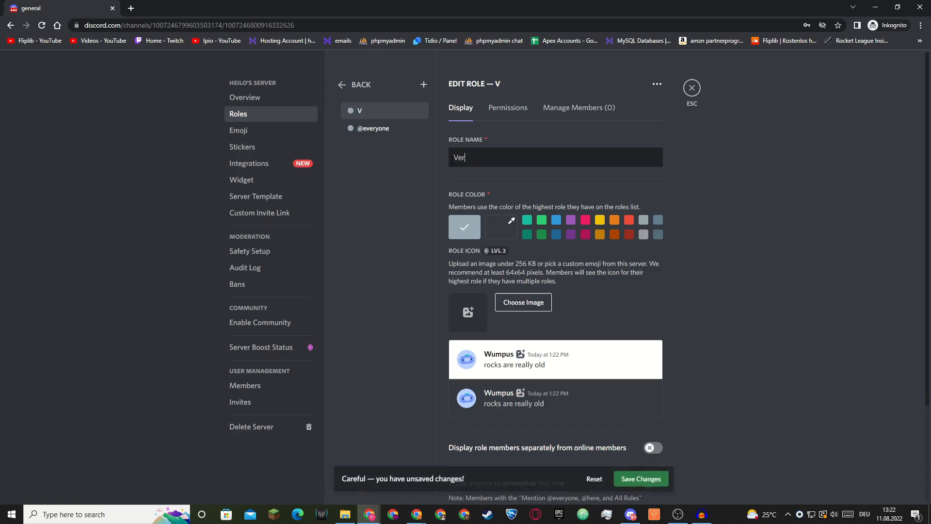
pyautogui.write('fied')
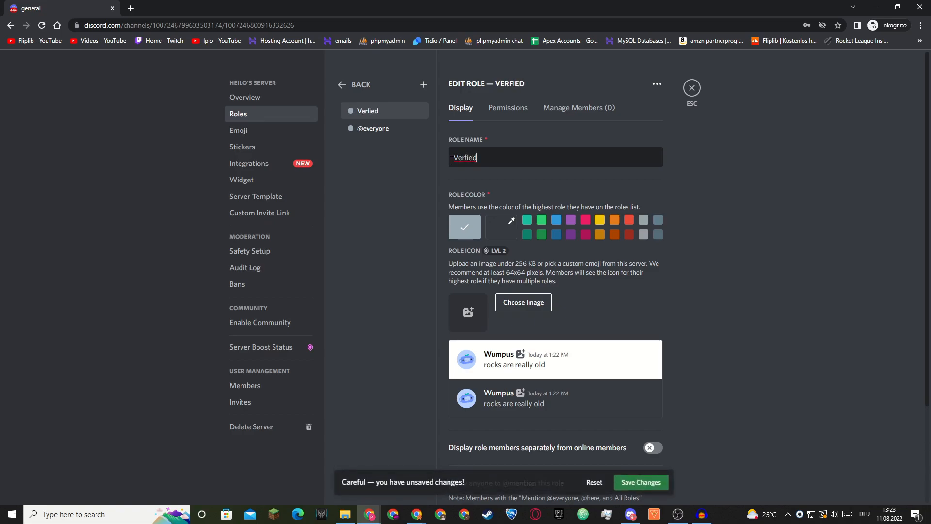
# Set the Verfied role's color to the lighter orange preset, save the role and leave the server settings
pyautogui.click(615, 221)
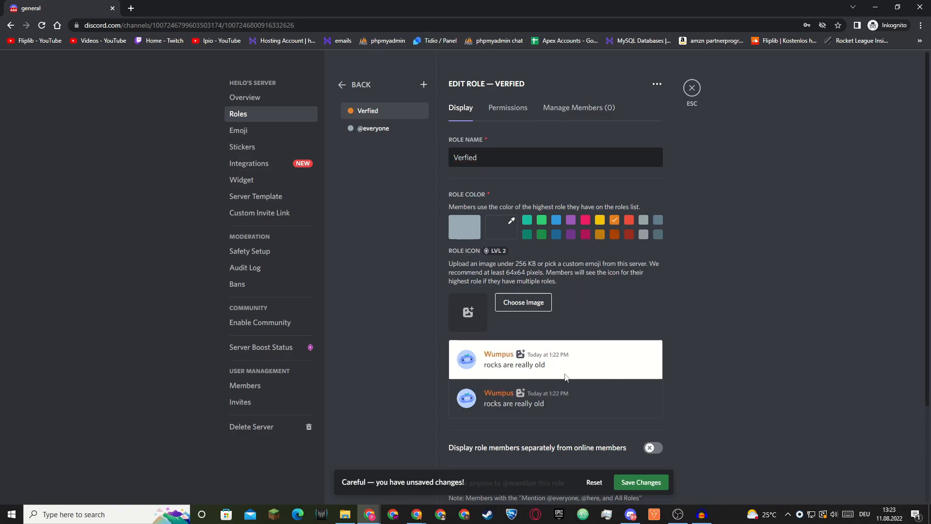
pyautogui.click(626, 483)
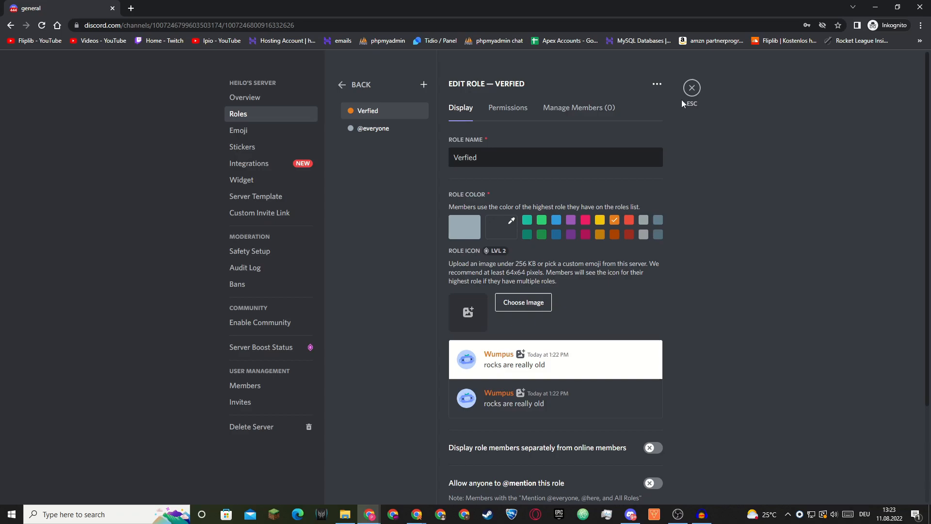
pyautogui.click(692, 89)
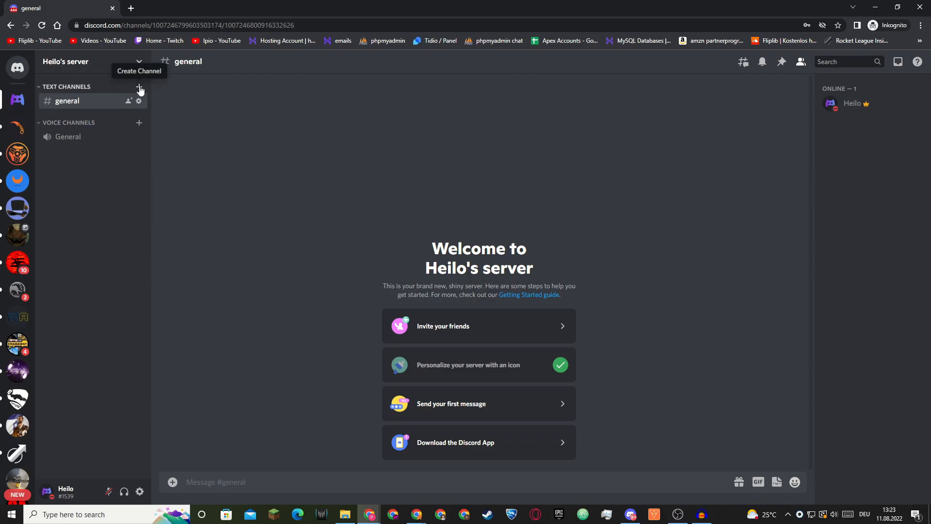
pyautogui.click(139, 87)
pyautogui.write('verify')
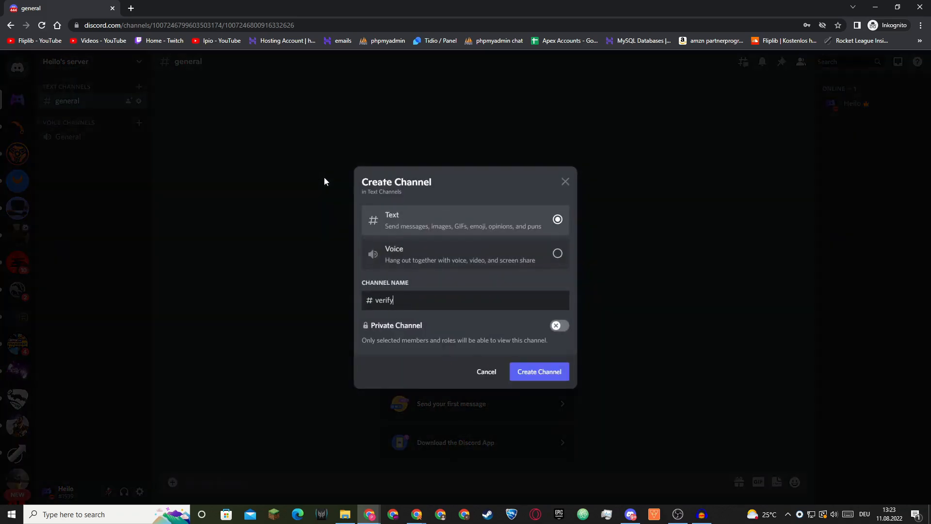
pyautogui.press('Return')
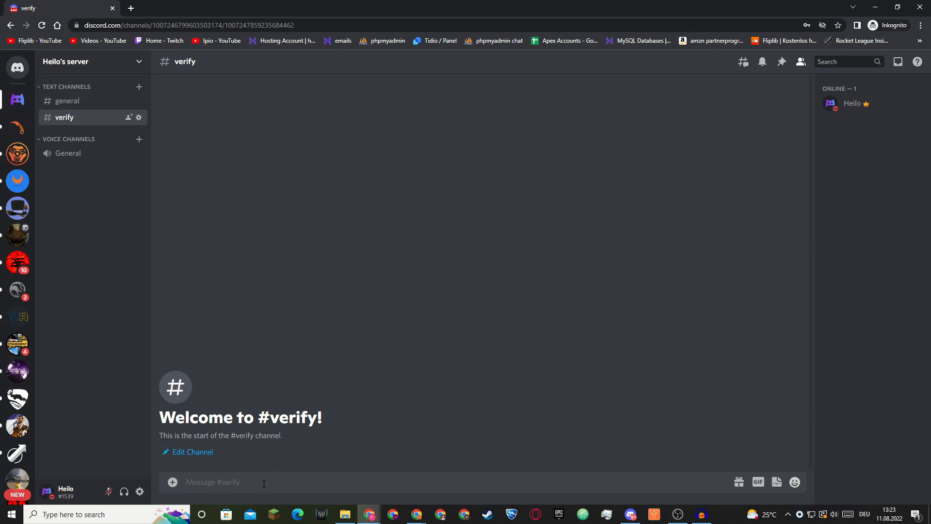
pyautogui.write('react to this message in order to gain access to all channels  @everyone')
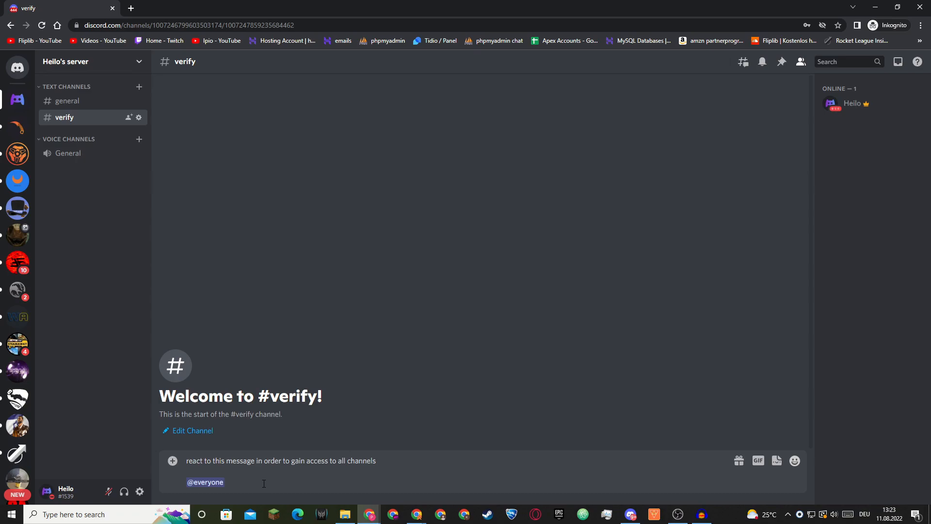
pyautogui.press('Return')
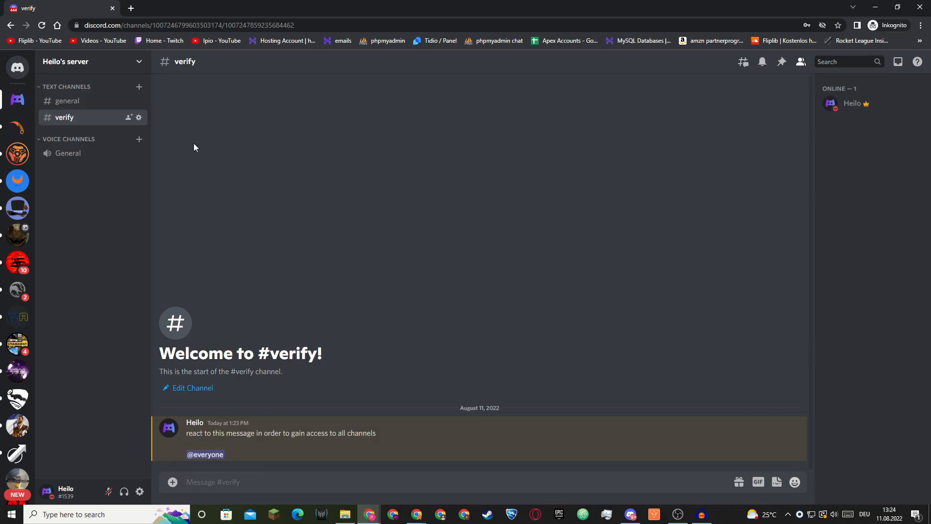
pyautogui.click(147, 118)
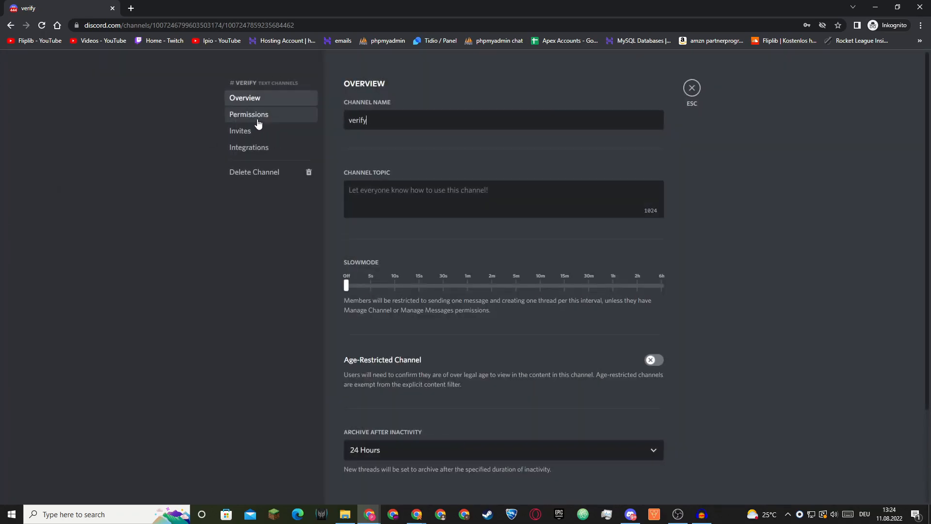
pyautogui.click(260, 118)
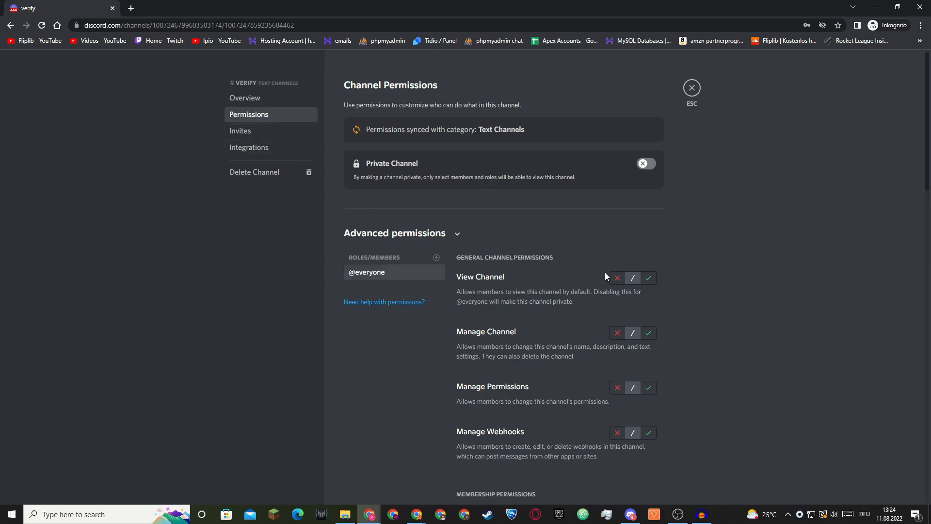
pyautogui.click(649, 278)
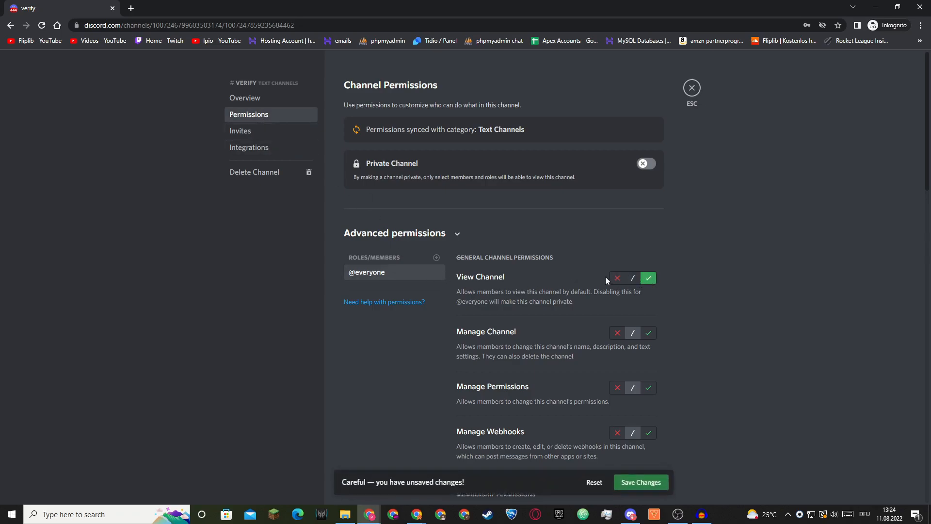
pyautogui.scroll(-7, 628, 284)
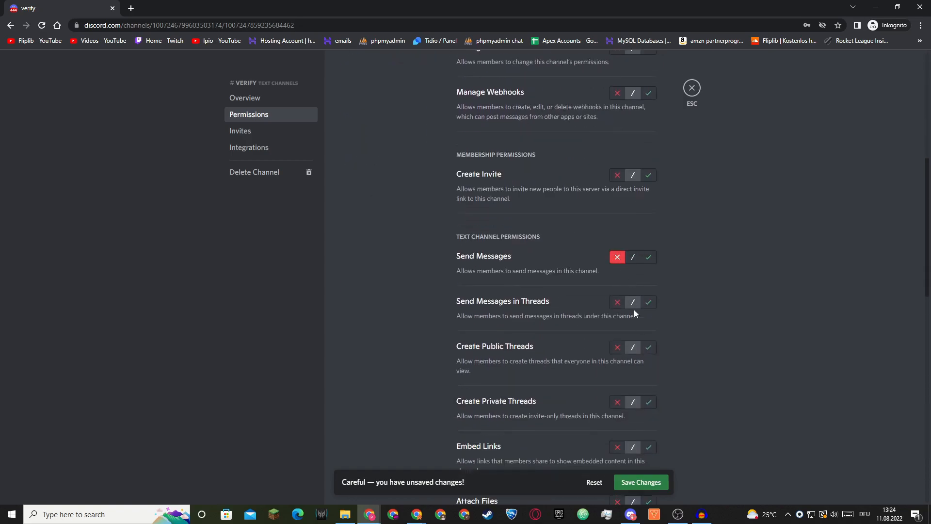
pyautogui.scroll(7, 443, 258)
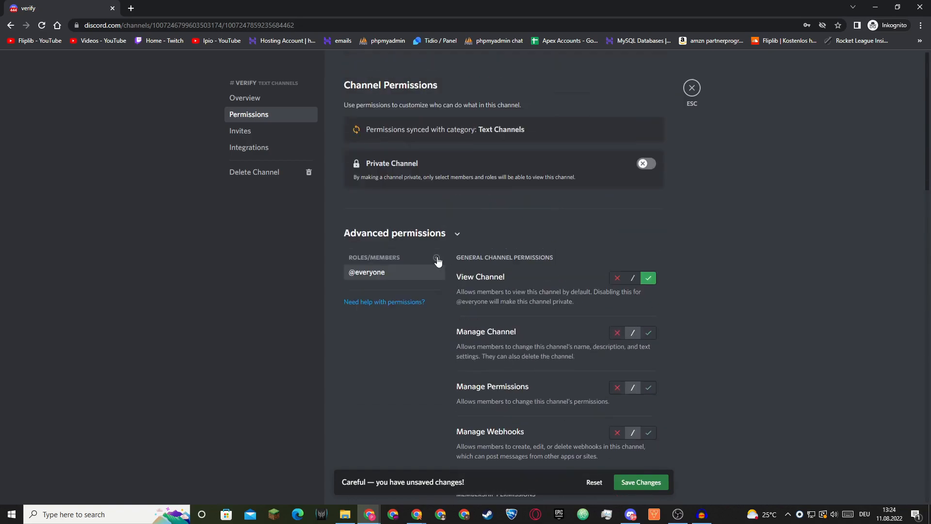
# Add the Verfied role to the verify channel's permissions with View Channel denied, then save and close the channel settings
pyautogui.click(437, 262)
pyautogui.click(364, 328)
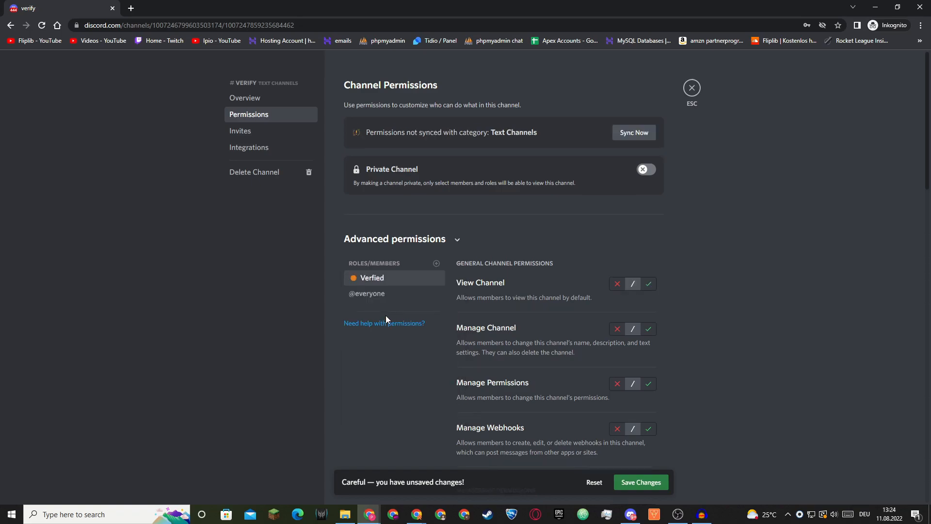
pyautogui.click(616, 287)
pyautogui.scroll(-15, 571, 287)
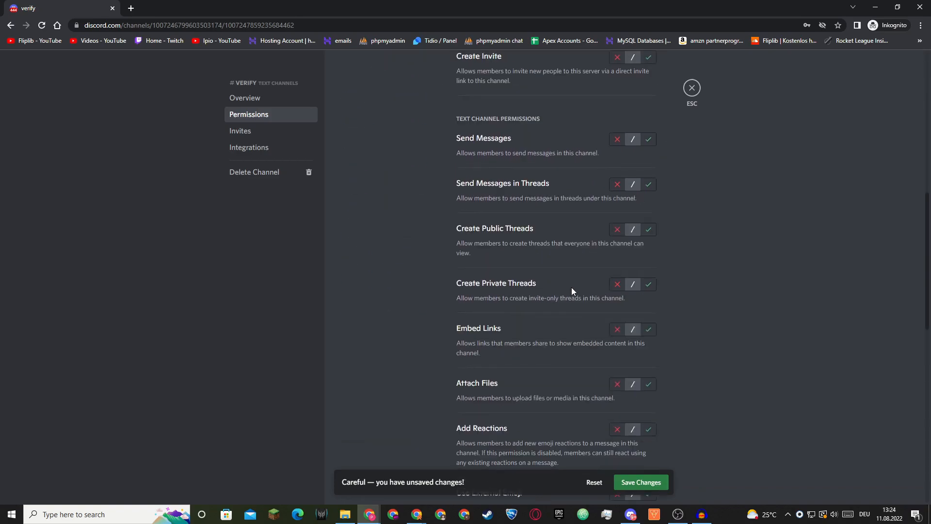
pyautogui.scroll(7, 571, 288)
pyautogui.scroll(2, 591, 295)
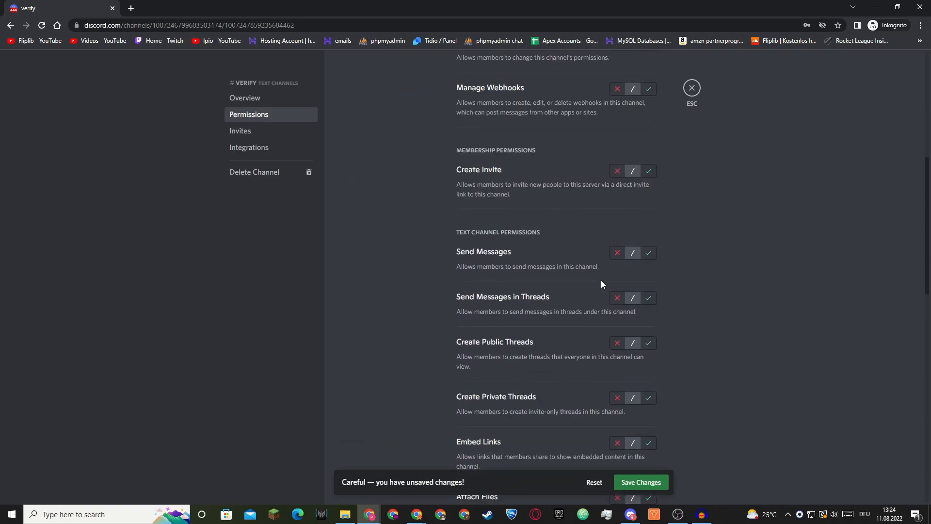
pyautogui.scroll(6, 599, 284)
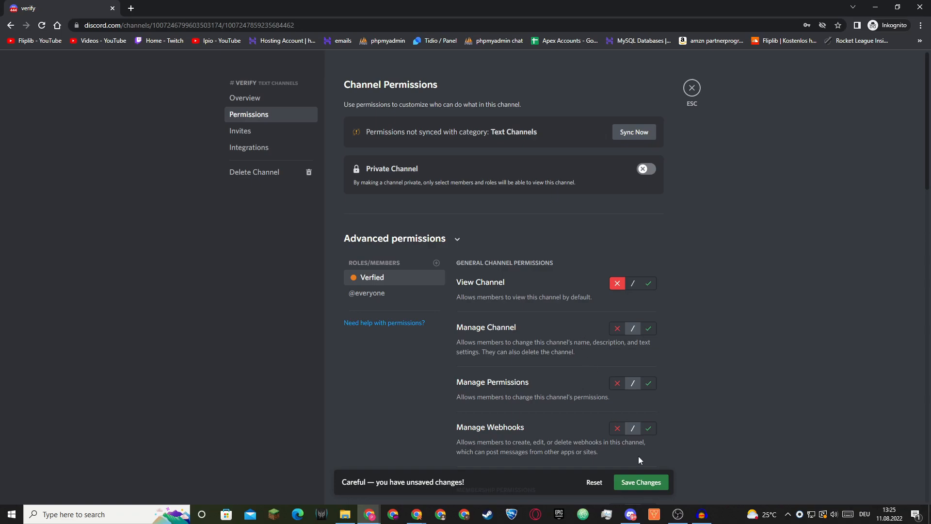
pyautogui.click(641, 482)
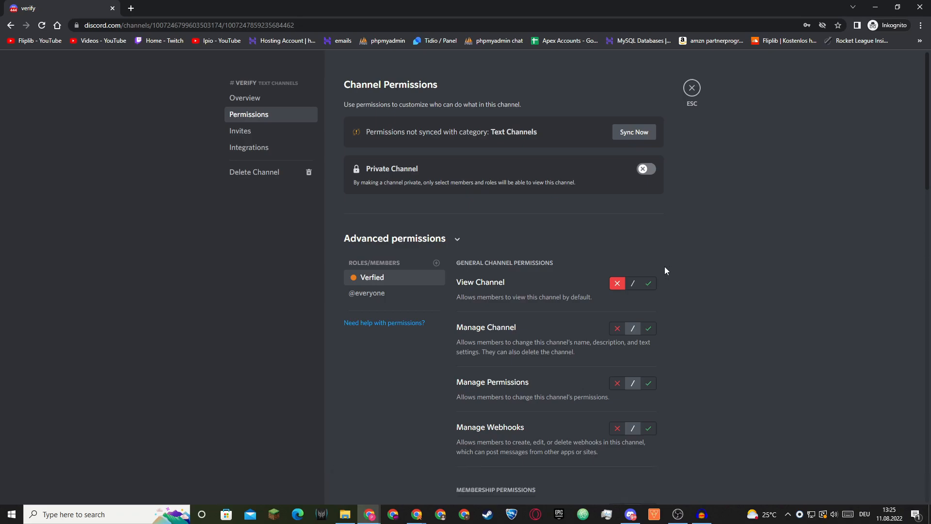
pyautogui.click(691, 89)
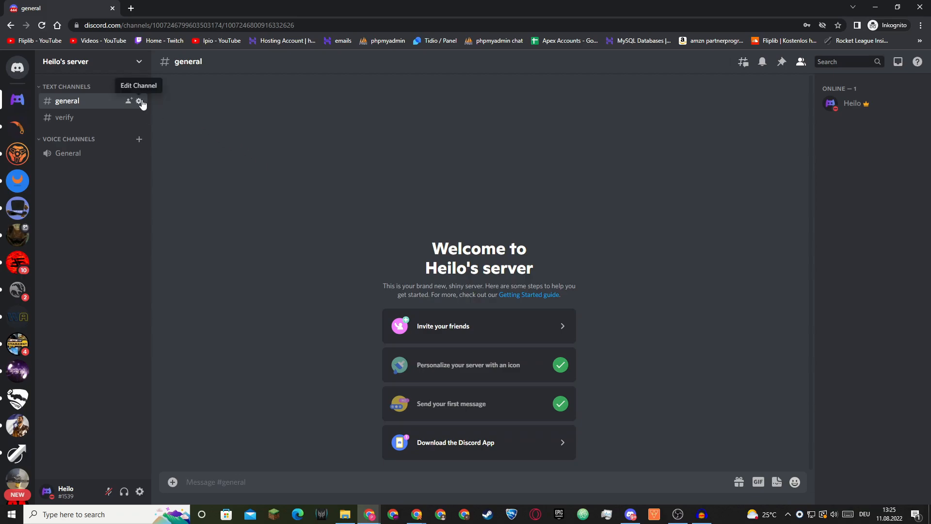
pyautogui.click(140, 103)
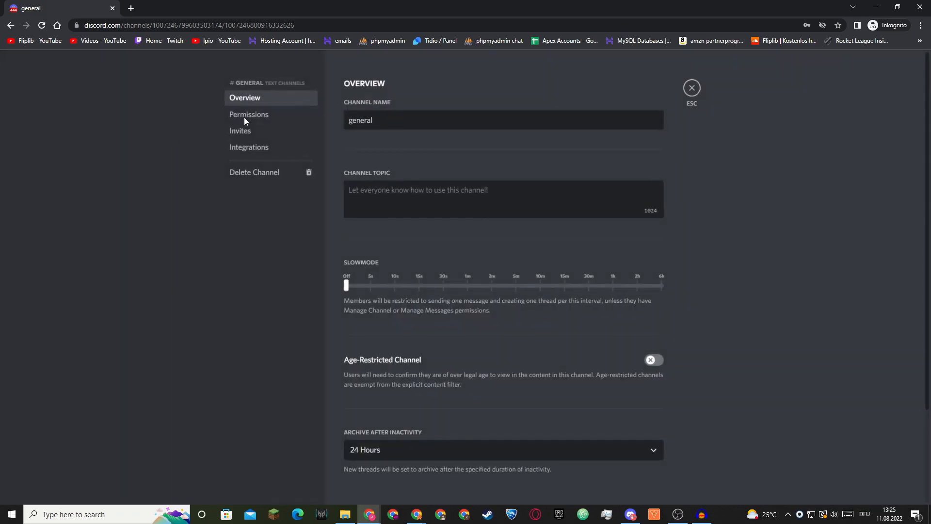
pyautogui.click(254, 119)
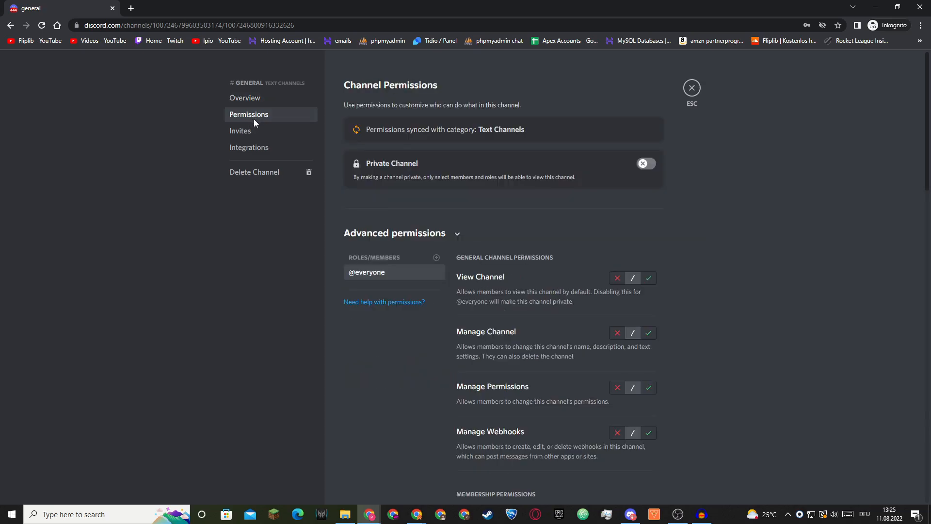
pyautogui.click(618, 277)
pyautogui.click(437, 379)
pyautogui.click(392, 449)
pyautogui.scroll(-3, 567, 330)
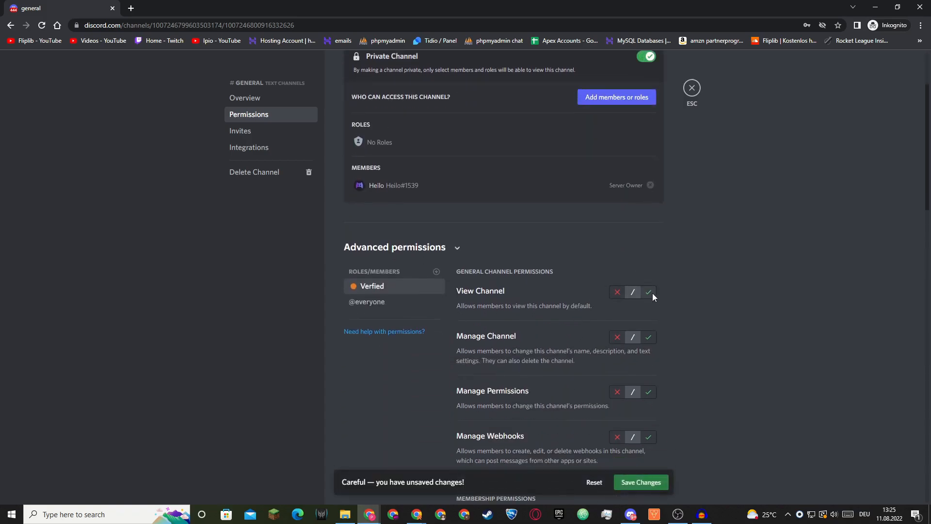
pyautogui.click(649, 292)
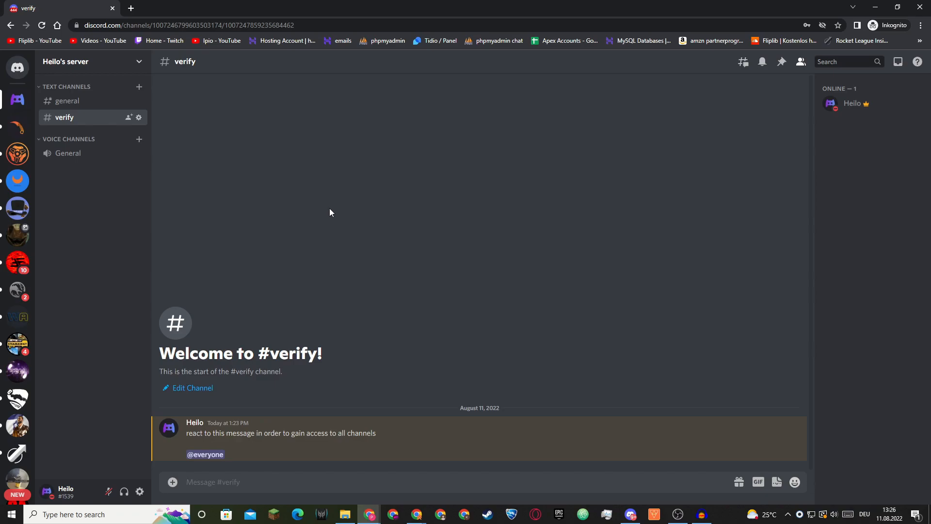
# Log in to dyno.gg with the Discord account in a new tab and open the management page of the server containing the verify channel
pyautogui.click(131, 8)
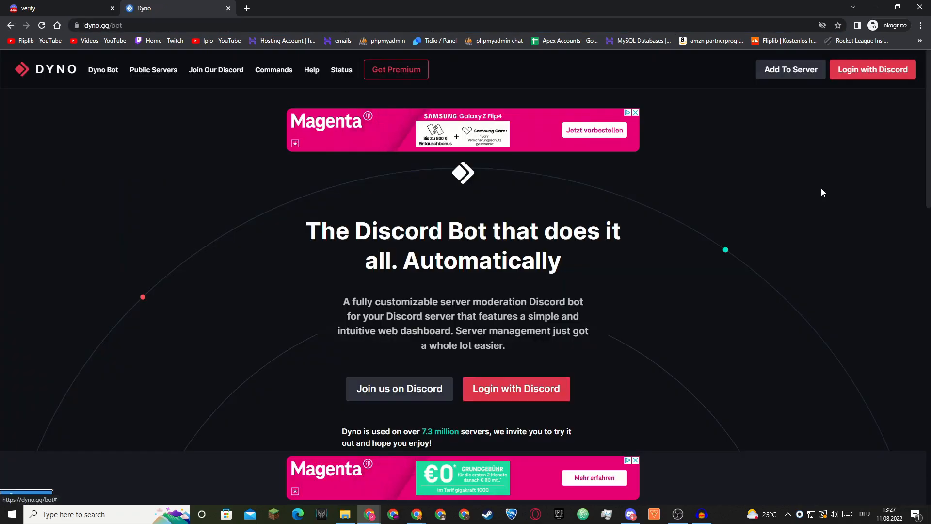
pyautogui.click(870, 72)
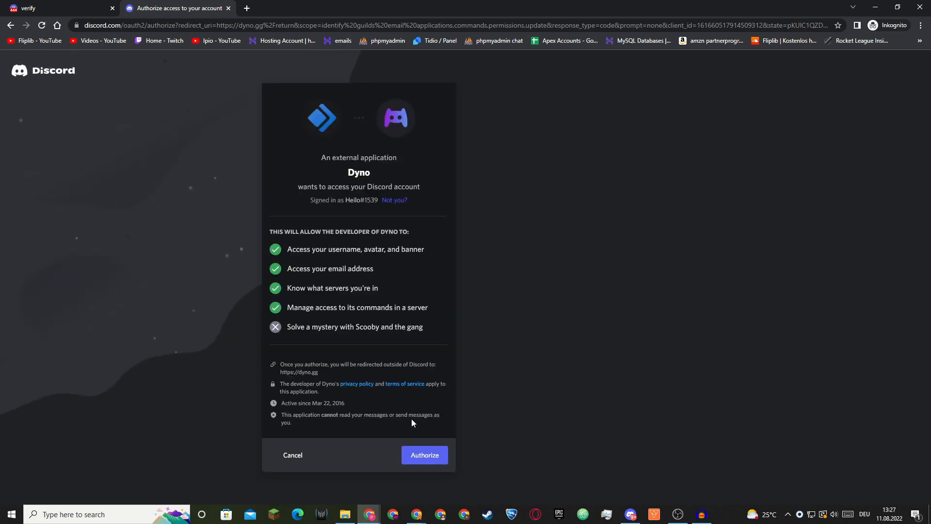
pyautogui.scroll(-5, 430, 228)
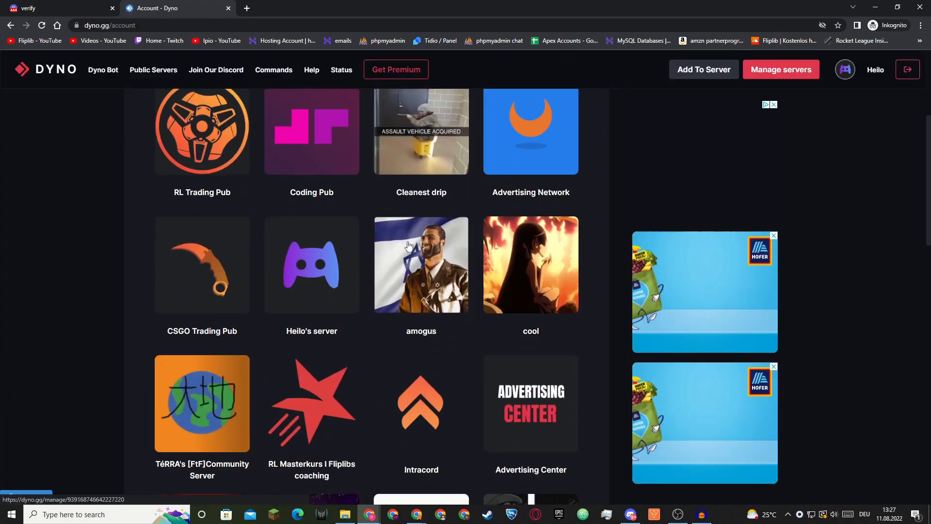
pyautogui.click(343, 262)
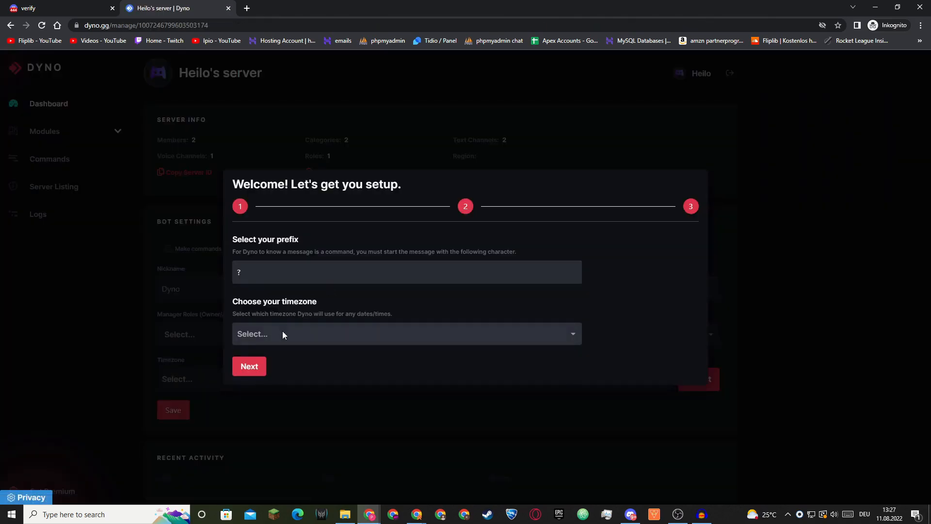
# Complete Dyno's setup wizard with the ? prefix, leaving the timezone and updates channel unselected and skipping Premium
pyautogui.click(259, 366)
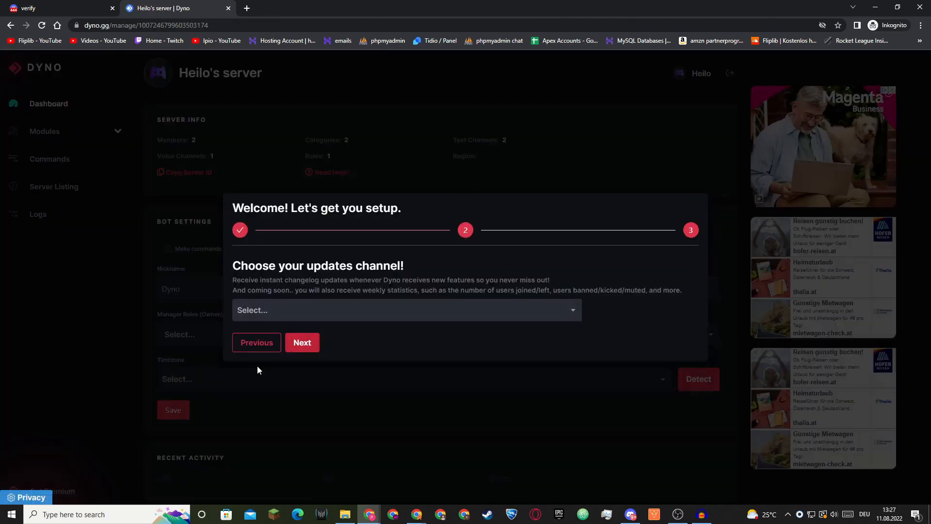
pyautogui.click(304, 345)
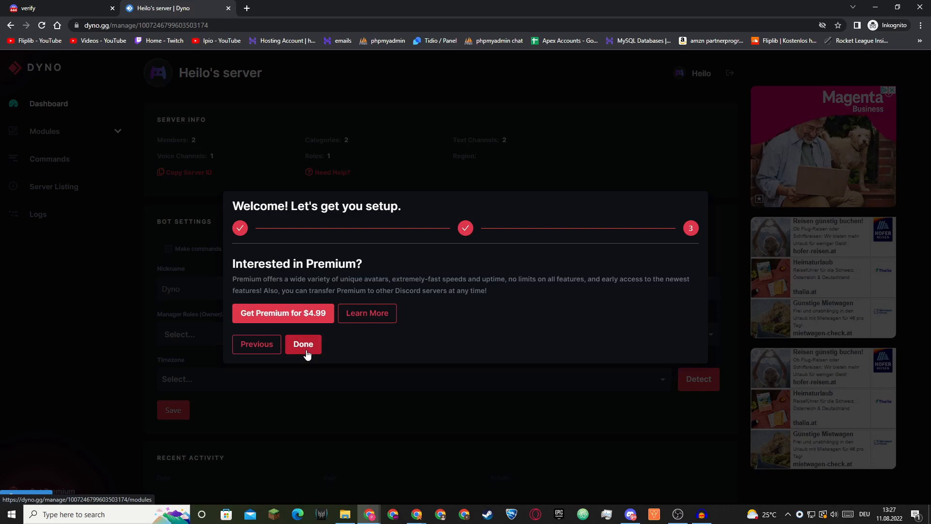
pyautogui.click(306, 350)
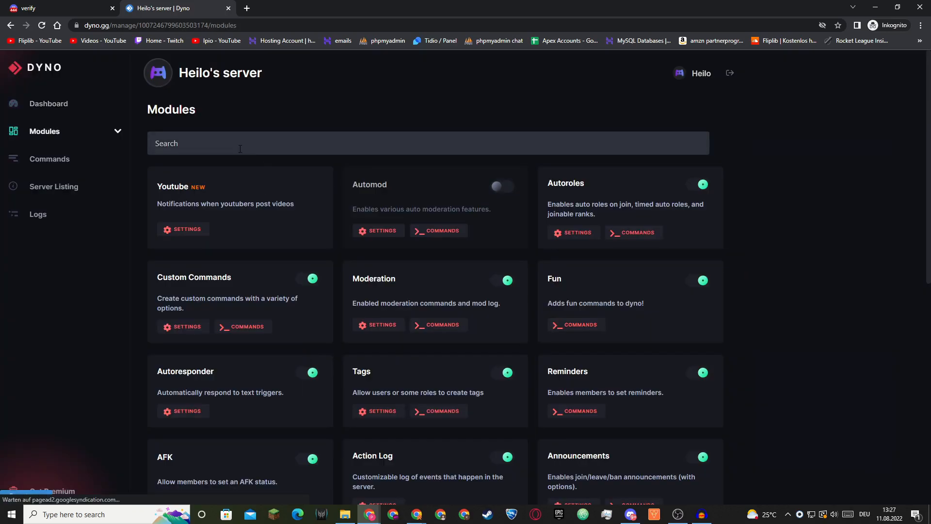
# Search Dyno's modules for "reac" and open the settings of the Reaction Roles module
pyautogui.click(241, 149)
pyautogui.write('r')
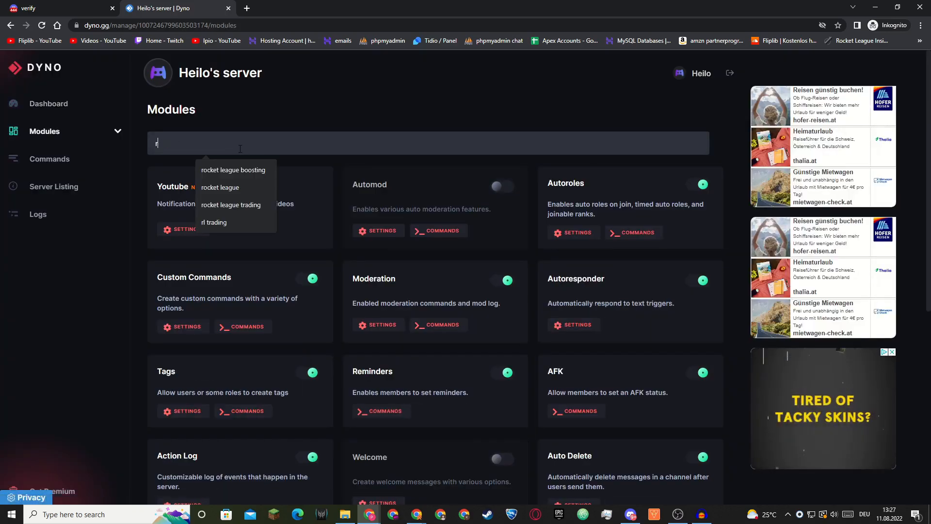
pyautogui.write('eac')
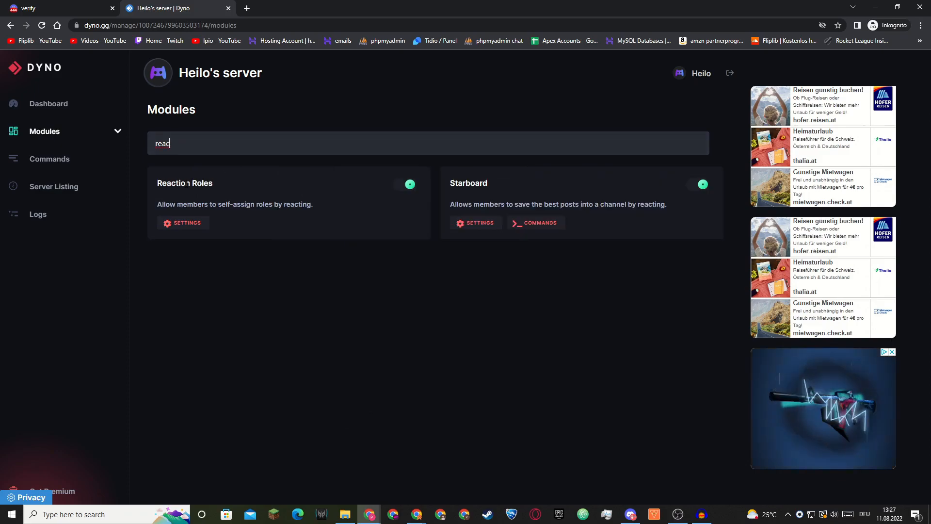
pyautogui.moveTo(158, 183); pyautogui.dragTo(201, 185)
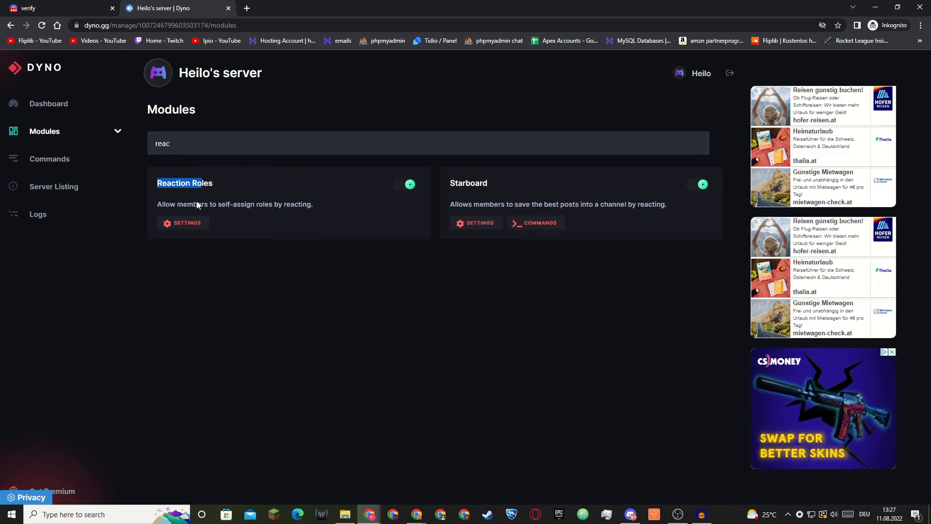
pyautogui.click(182, 225)
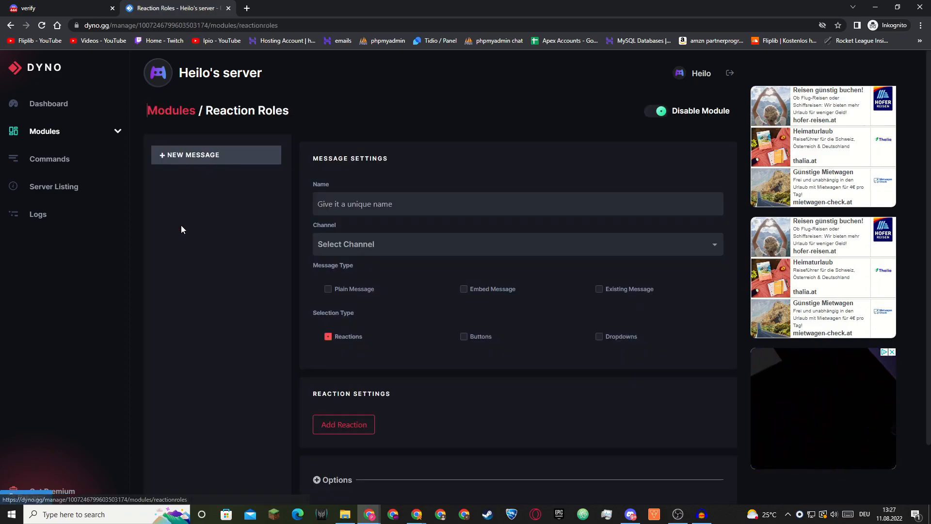
# Name the new reaction role message "verify" and assign it to the verify channel
pyautogui.click(398, 206)
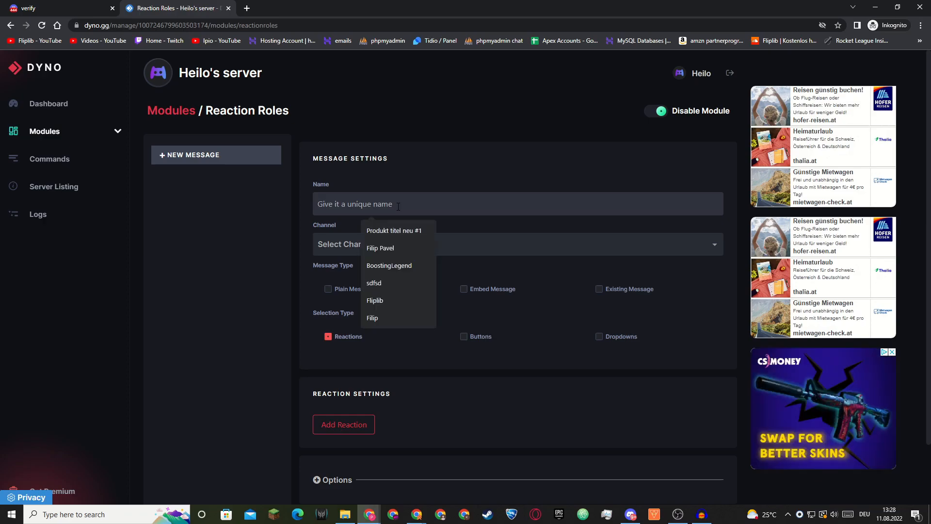
pyautogui.write('verify')
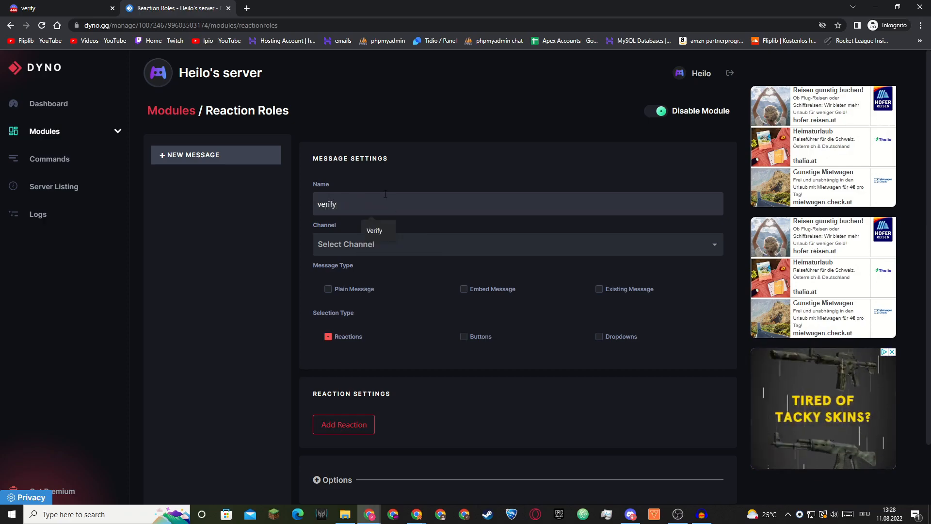
pyautogui.click(357, 196)
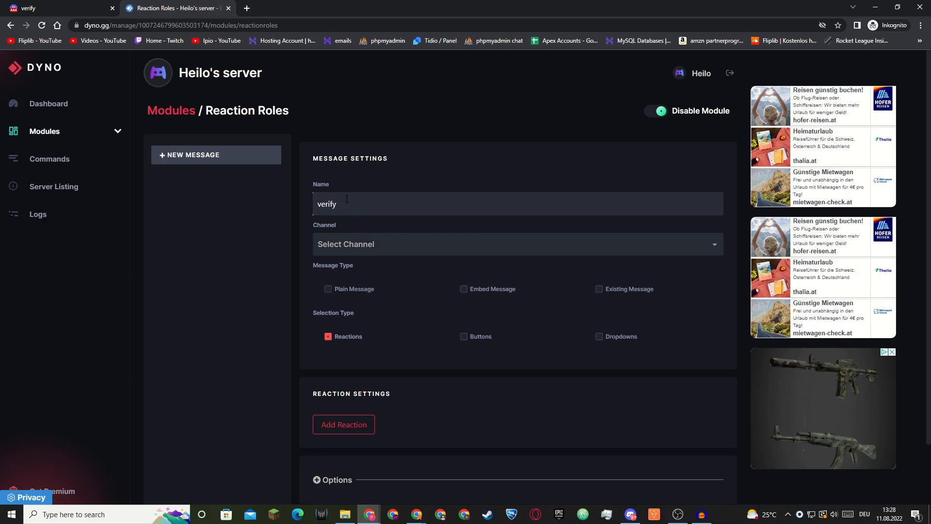
pyautogui.moveTo(346, 205); pyautogui.dragTo(301, 207)
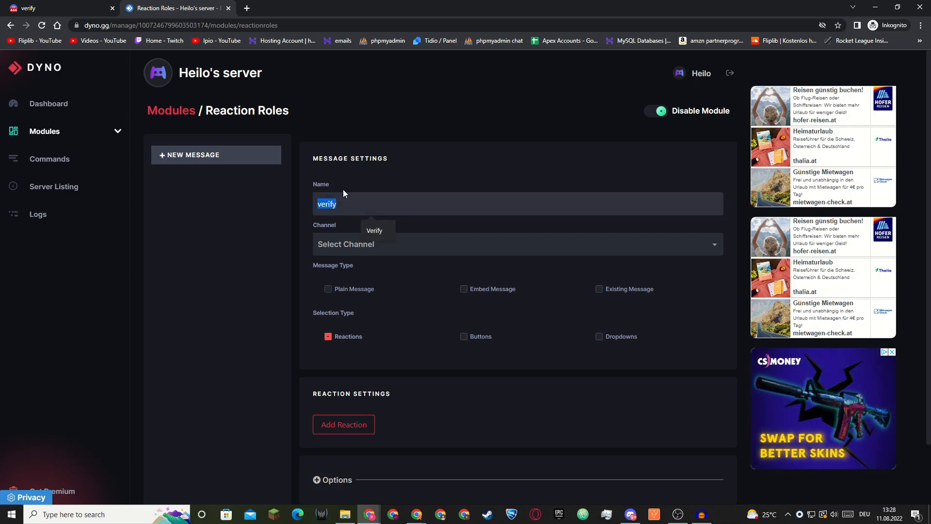
pyautogui.click(351, 207)
pyautogui.click(360, 186)
pyautogui.click(371, 245)
pyautogui.click(331, 289)
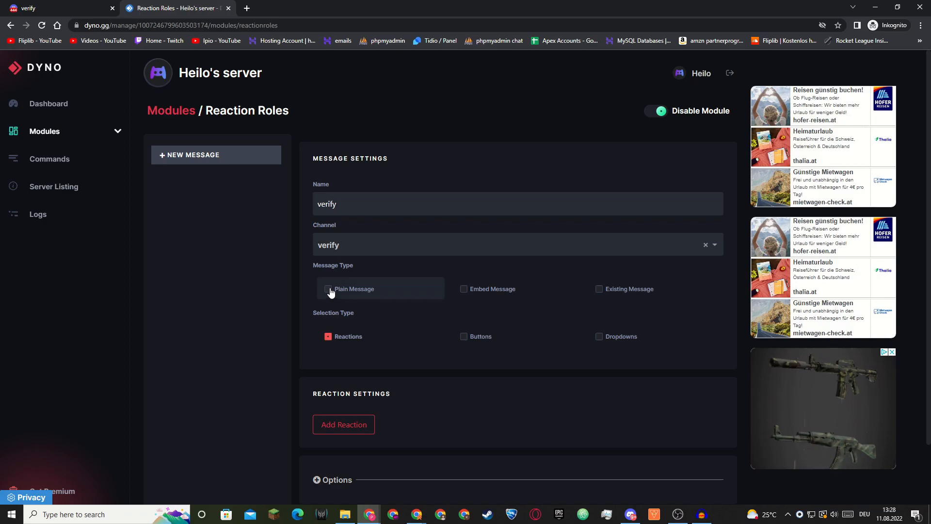
# Look through the plain, embed and existing message types and set the message type to Existing Message
pyautogui.click(604, 291)
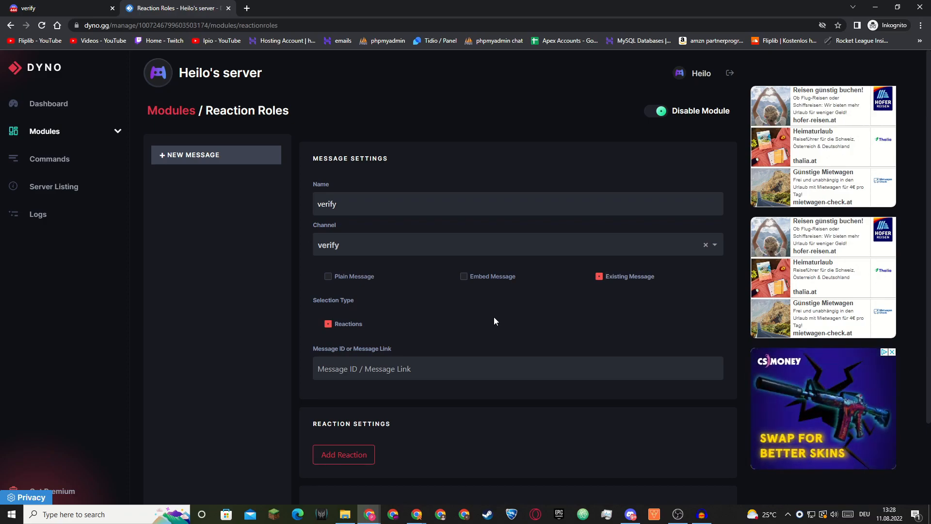
pyautogui.click(334, 276)
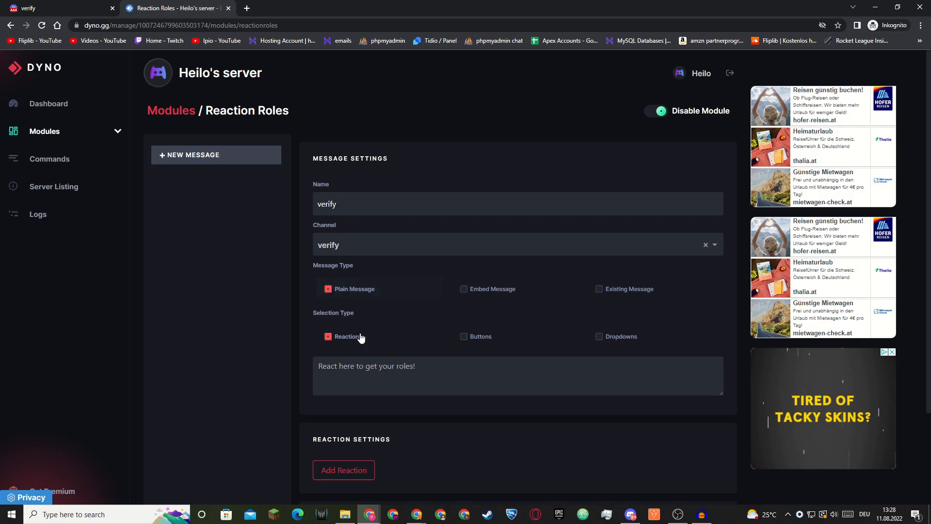
pyautogui.click(466, 291)
pyautogui.click(608, 291)
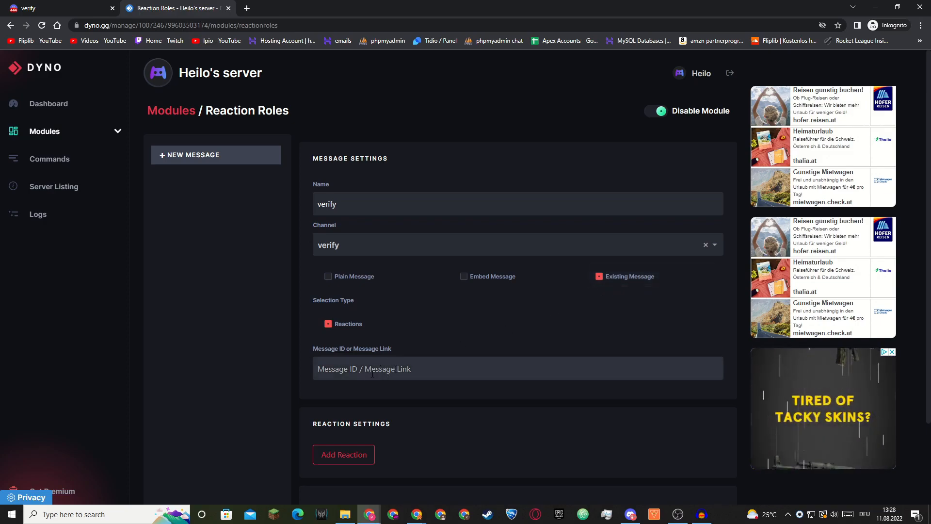
# Switch to Discord, check the Developer Mode setting in the Advanced user settings, and close the settings
pyautogui.click(81, 13)
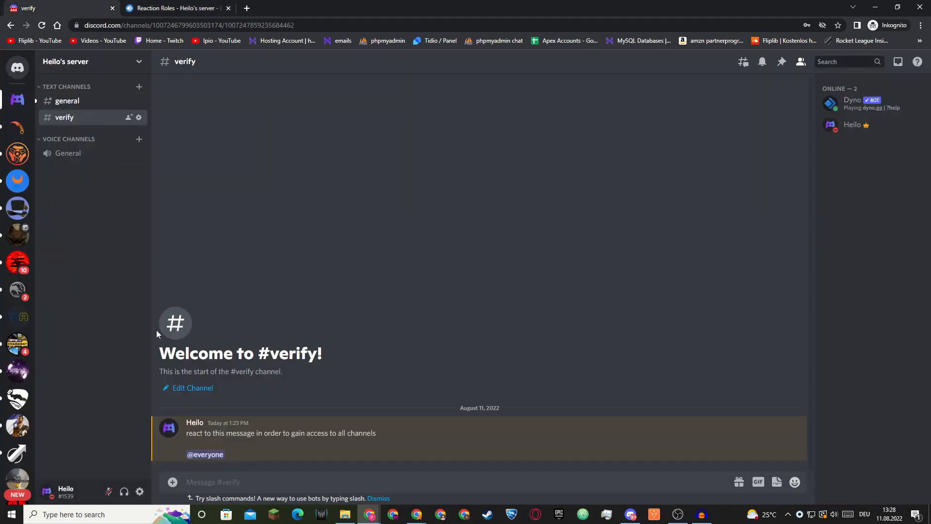
pyautogui.click(139, 492)
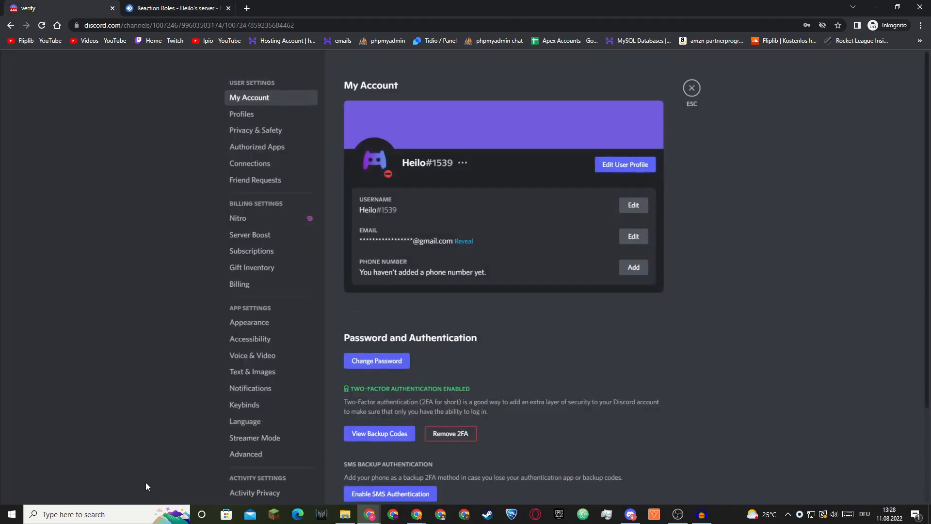
pyautogui.click(249, 455)
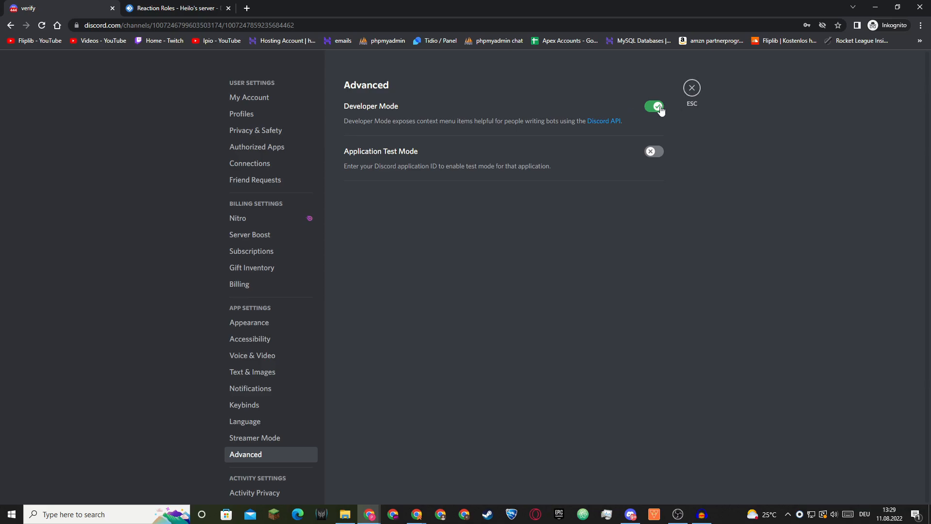
pyautogui.click(692, 88)
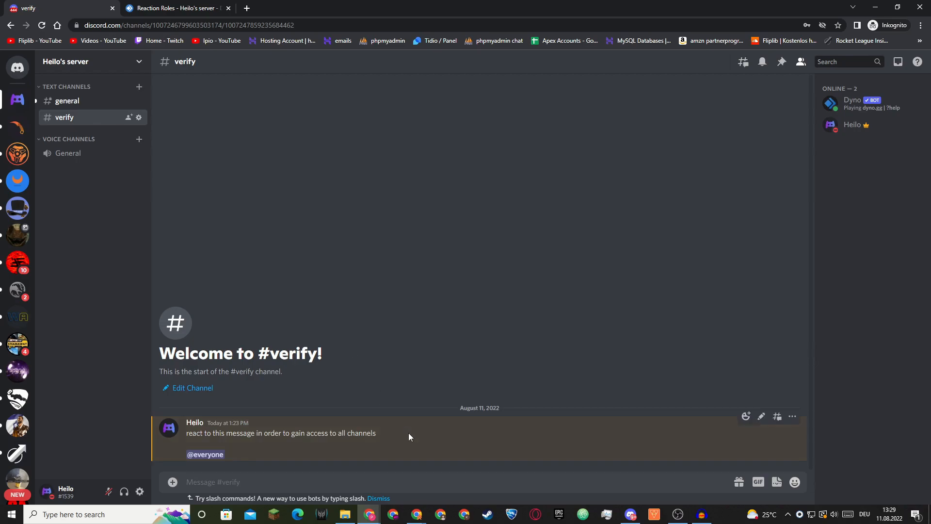
# Copy the ID of the "react to this message" post in the verify channel and paste it into Dyno's message ID field
pyautogui.rightClick(417, 446)
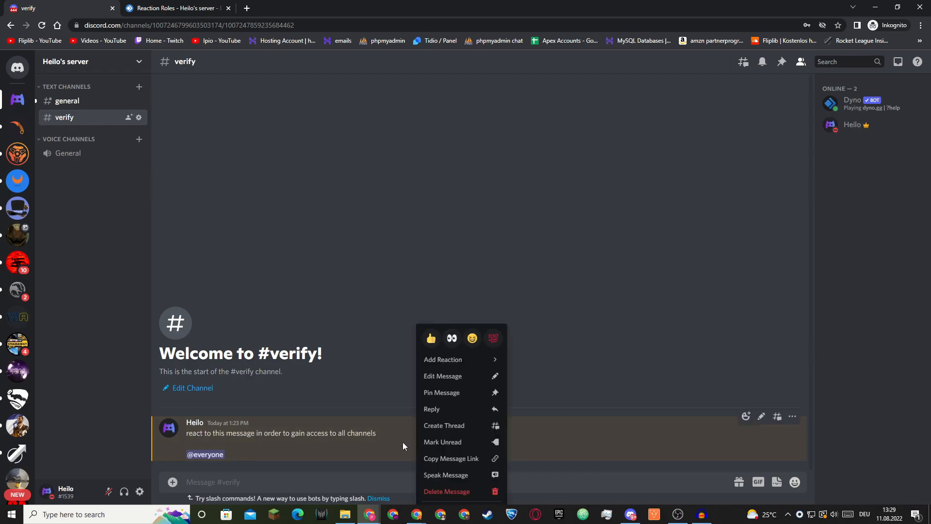
pyautogui.rightClick(190, 421)
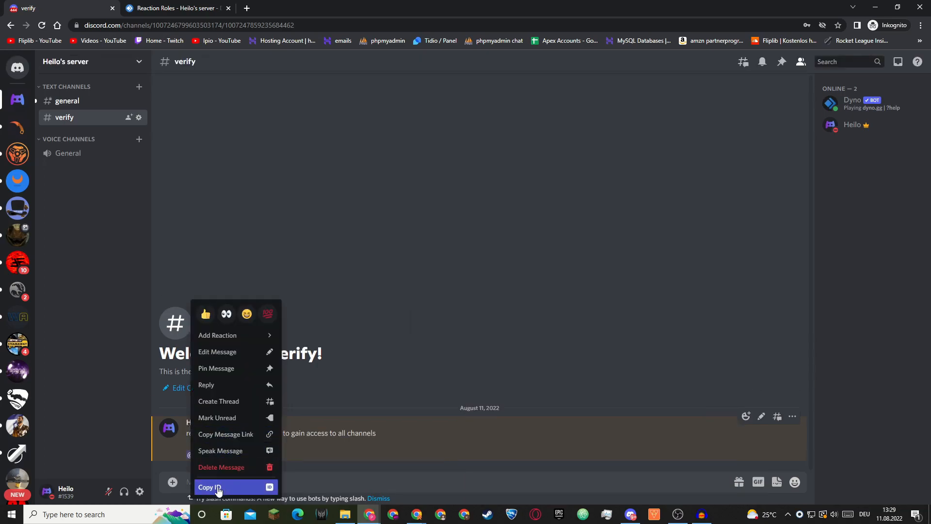
pyautogui.rightClick(448, 443)
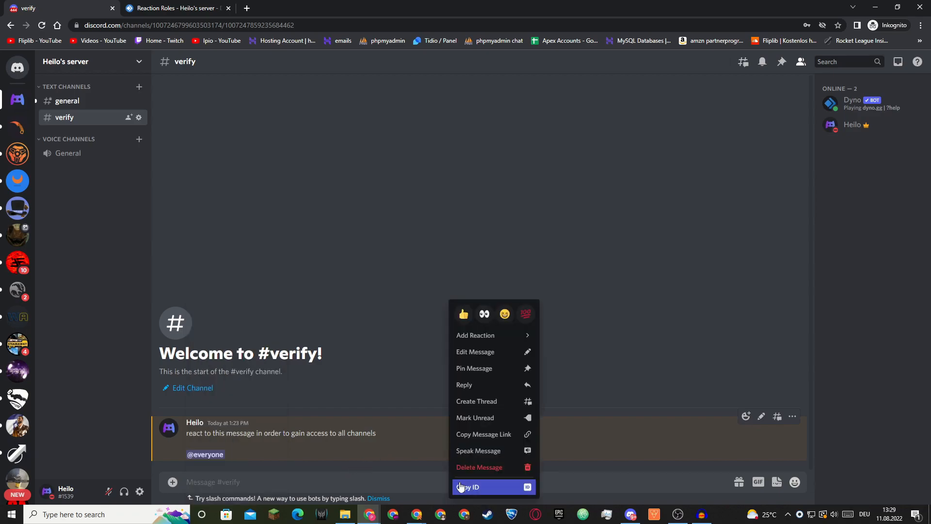
pyautogui.click(487, 491)
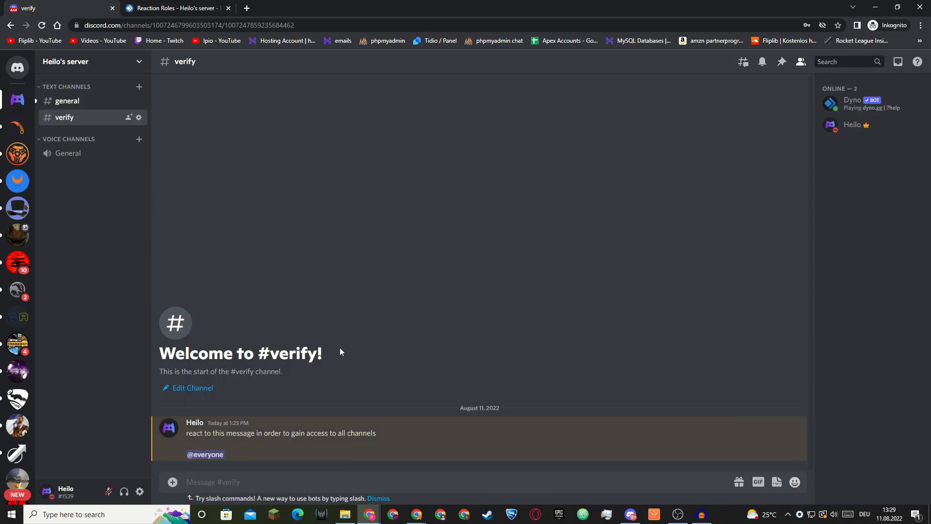
pyautogui.click(177, 8)
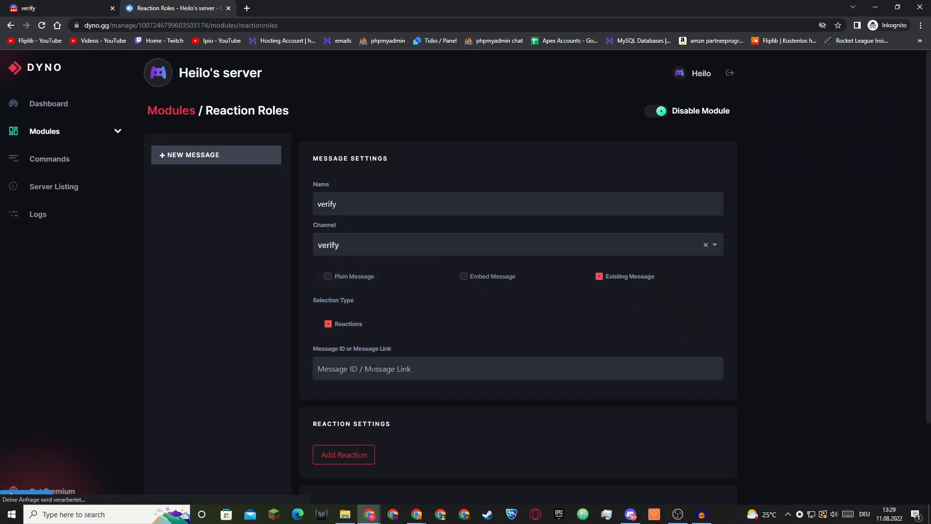
pyautogui.click(368, 373)
pyautogui.hotkey('ctrl', 'v')
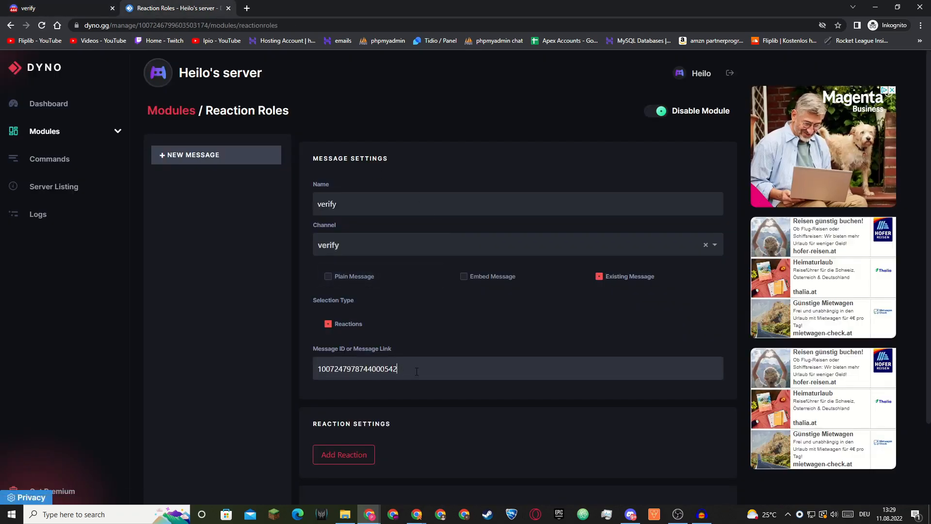
# Add a reaction with the green white_check_mark emoji and assign it the Verfied role
pyautogui.scroll(-2, 382, 342)
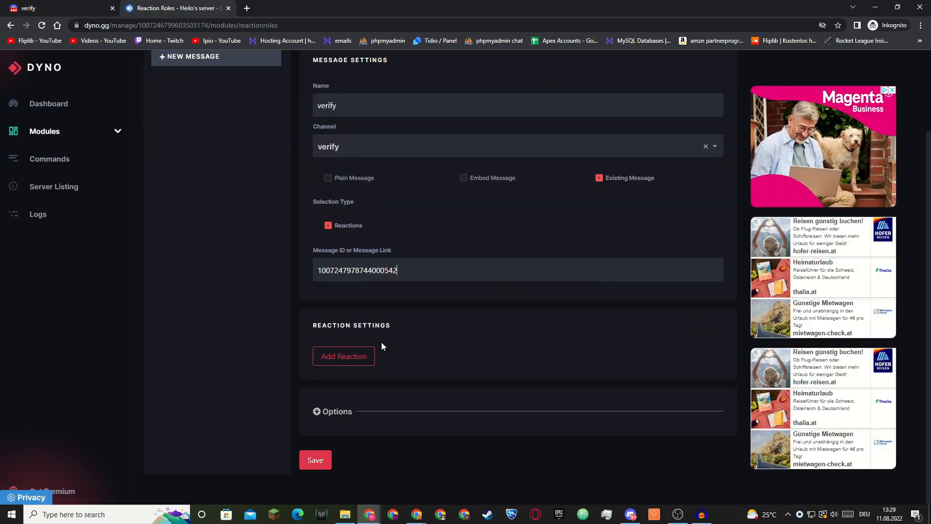
pyautogui.click(338, 363)
pyautogui.click(326, 376)
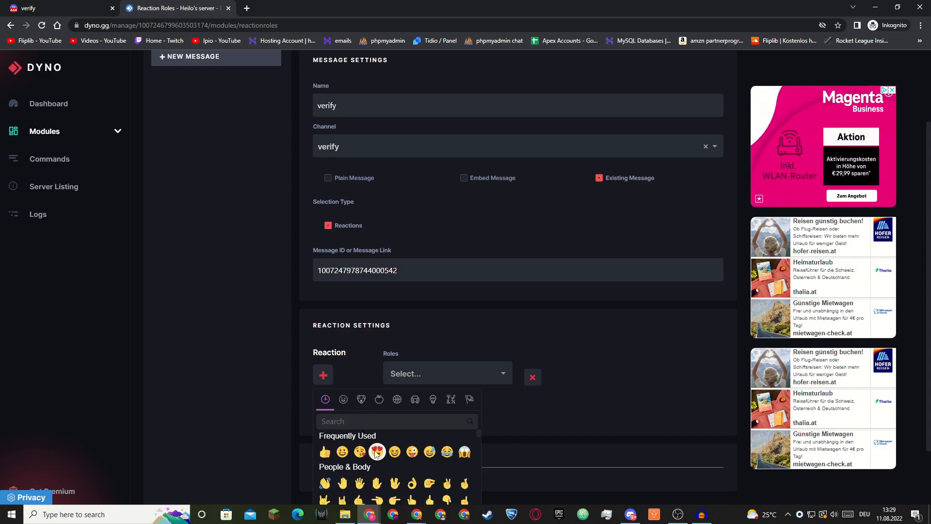
pyautogui.click(382, 422)
pyautogui.write('check')
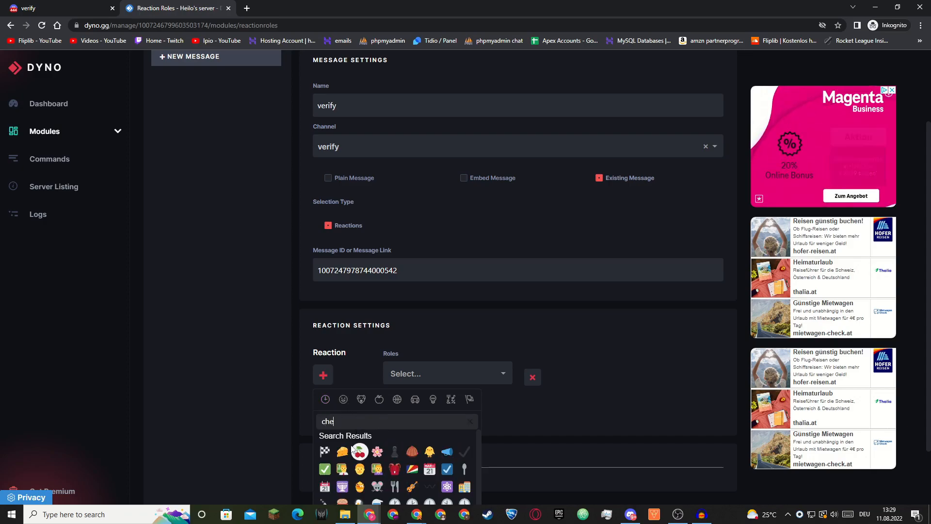
pyautogui.click(360, 451)
pyautogui.click(421, 377)
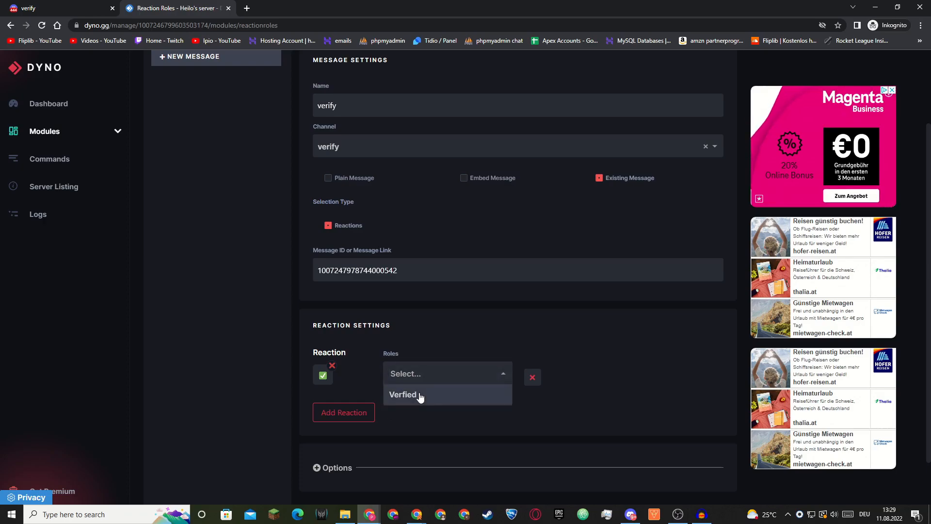
pyautogui.click(420, 395)
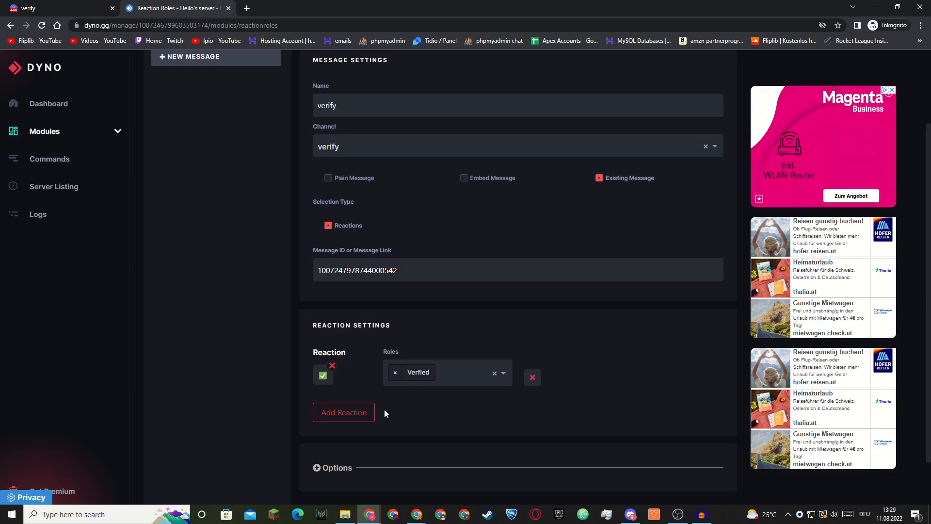
# Set the reaction role's type to Add Only in its options and save the reaction role
pyautogui.scroll(-1, 322, 415)
pyautogui.click(318, 413)
pyautogui.scroll(-3, 398, 339)
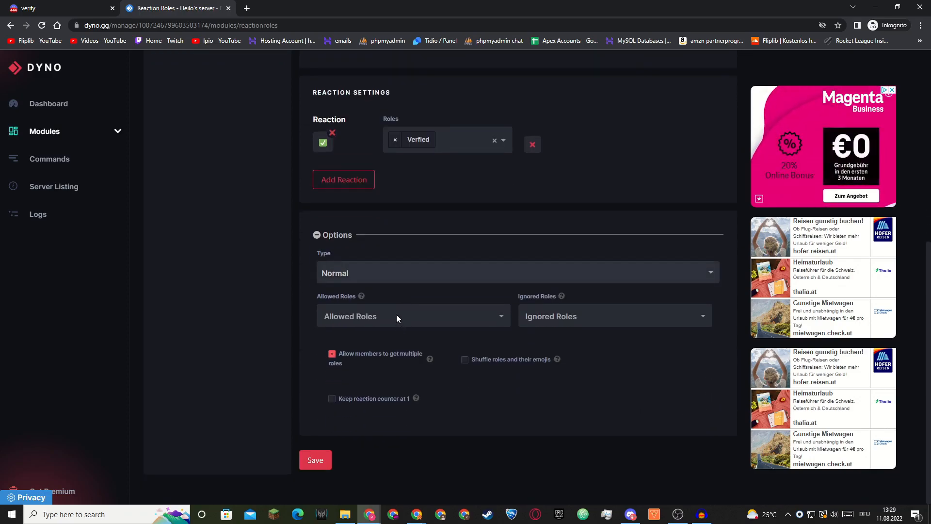
pyautogui.click(350, 276)
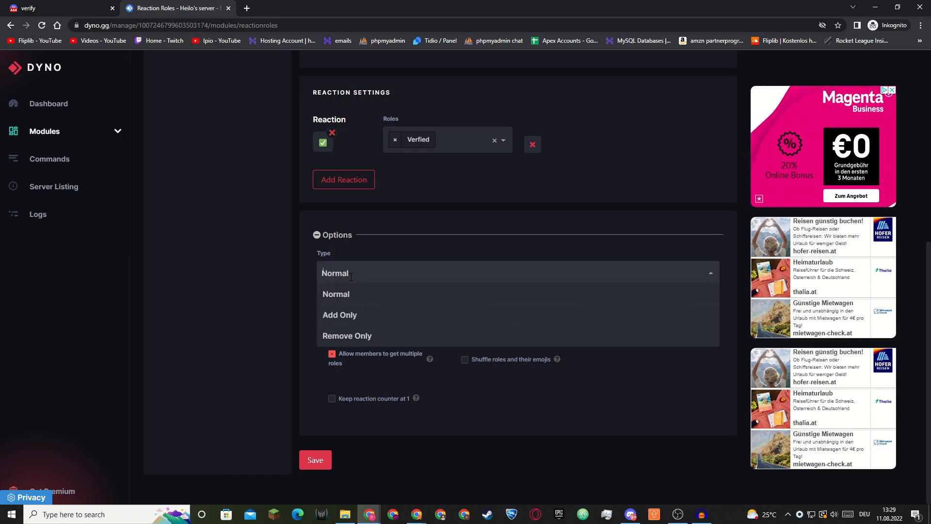
pyautogui.click(340, 317)
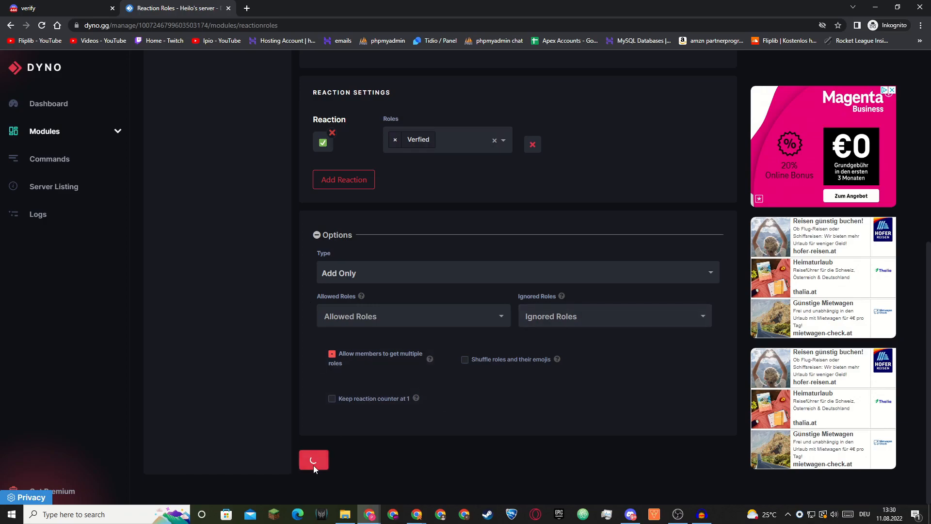
pyautogui.scroll(2, 412, 376)
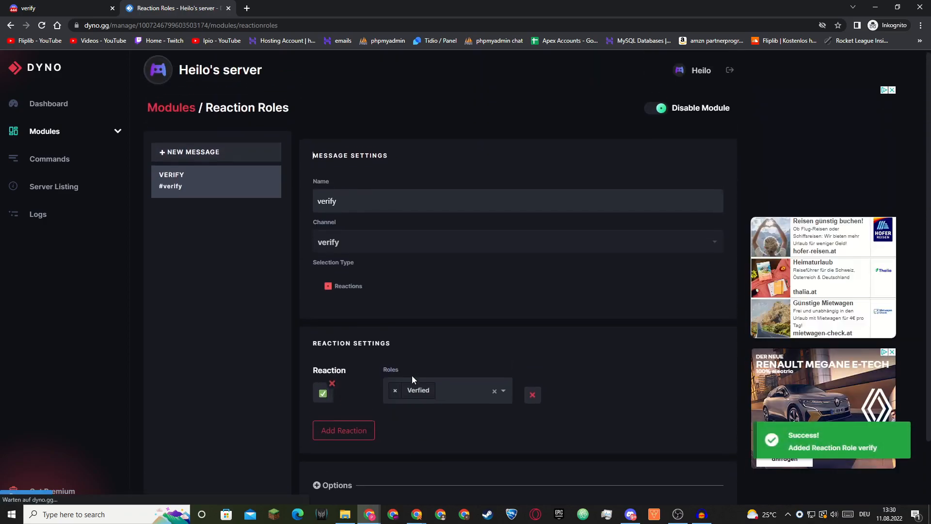
# Switch to Discord, add the check mark reaction to the verify message, and inspect the own profile's roles before and after reacting
pyautogui.click(67, 11)
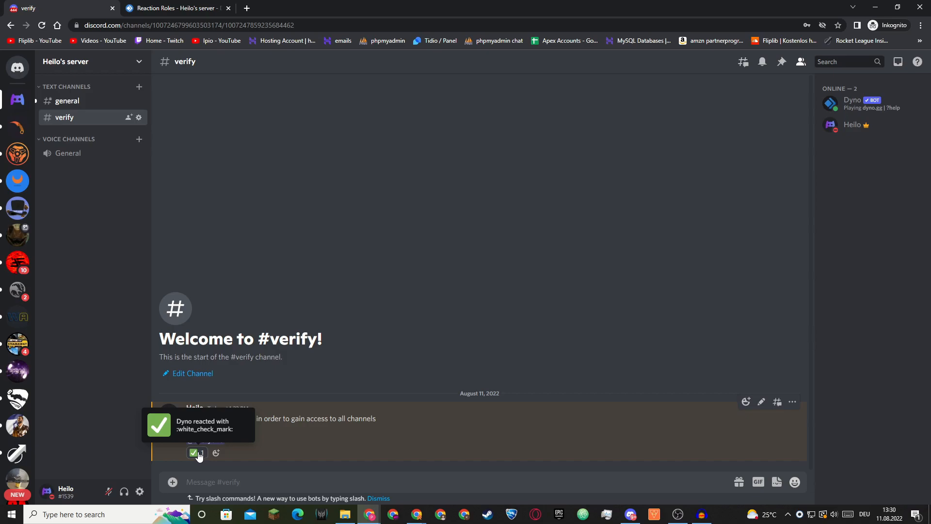
pyautogui.click(849, 127)
pyautogui.click(572, 310)
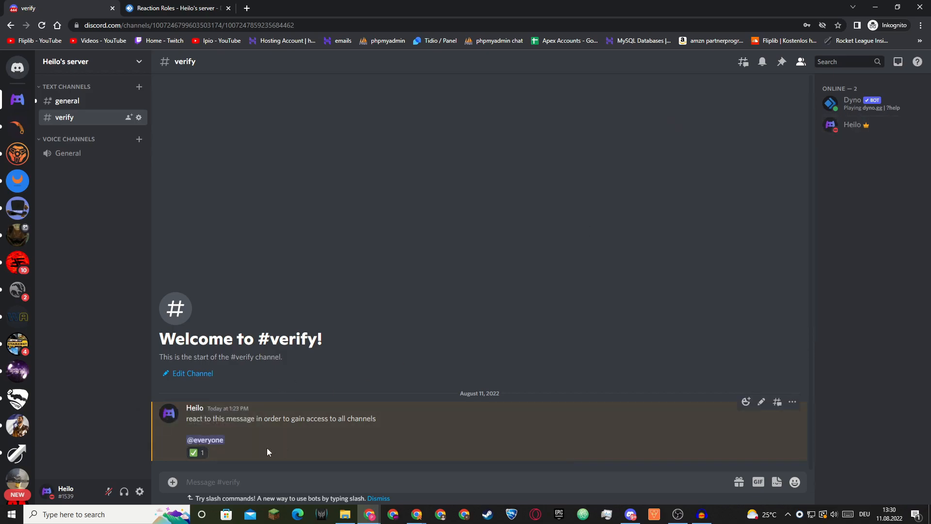
pyautogui.click(196, 458)
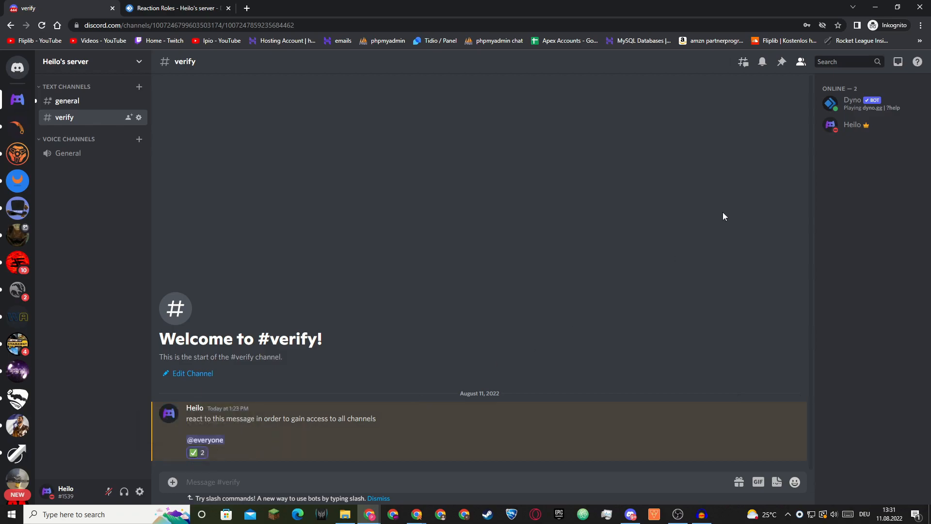
pyautogui.click(848, 128)
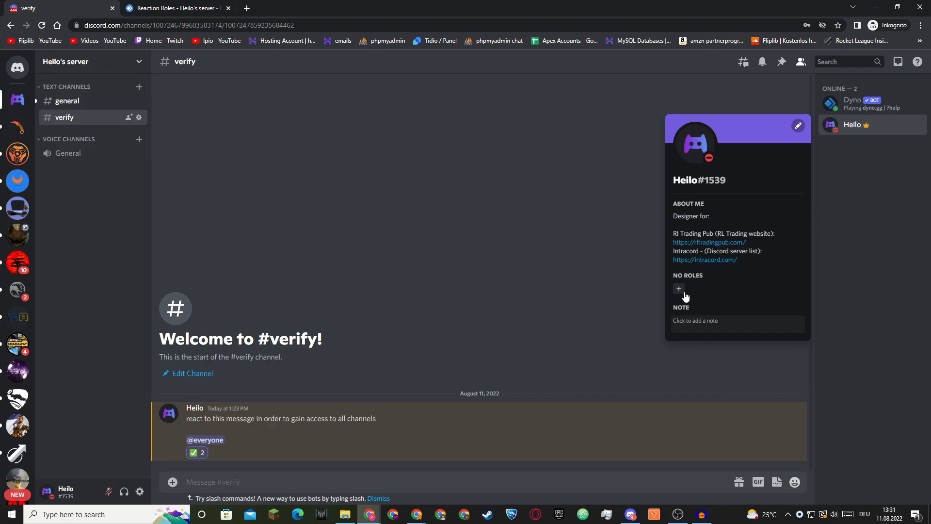
# Inspect Dyno's roles in the member list and the Dyno role's permissions in the server settings
pyautogui.click(498, 246)
pyautogui.click(162, 4)
pyautogui.click(59, 5)
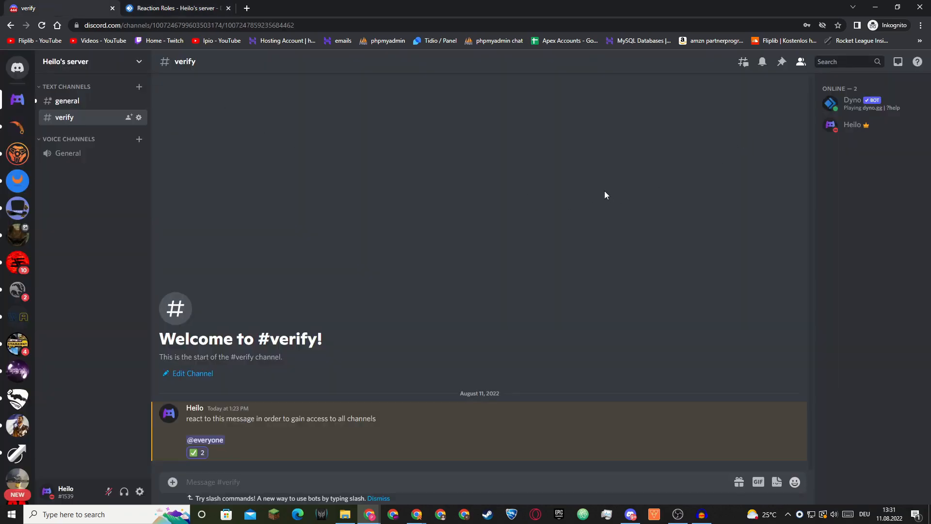
pyautogui.click(841, 113)
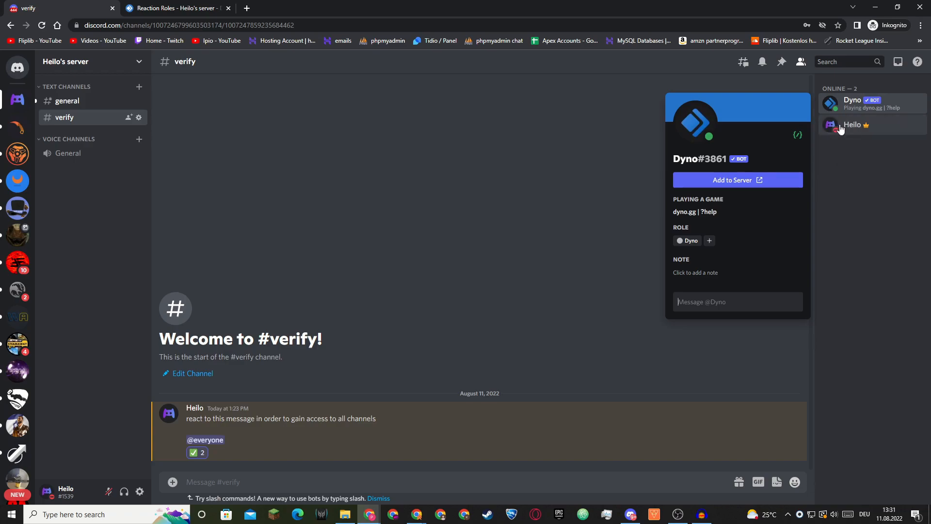
pyautogui.click(273, 132)
pyautogui.click(86, 61)
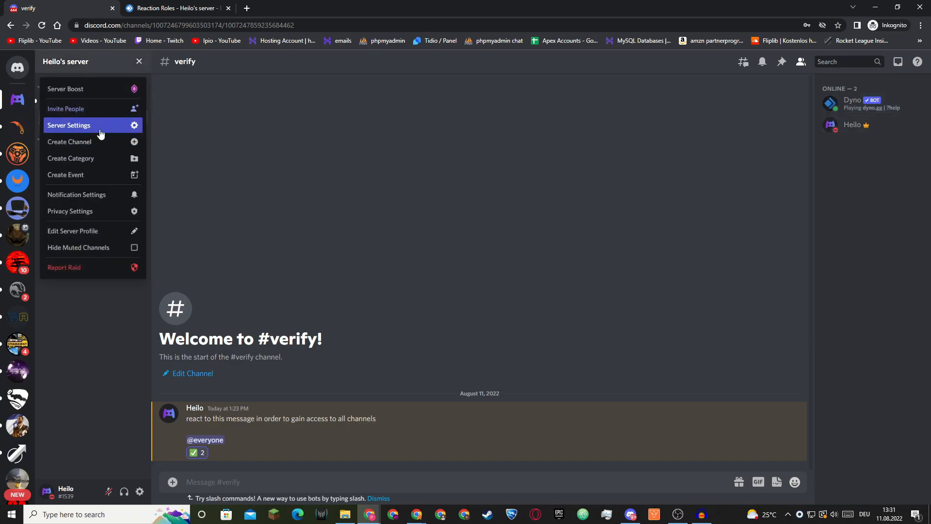
pyautogui.click(95, 125)
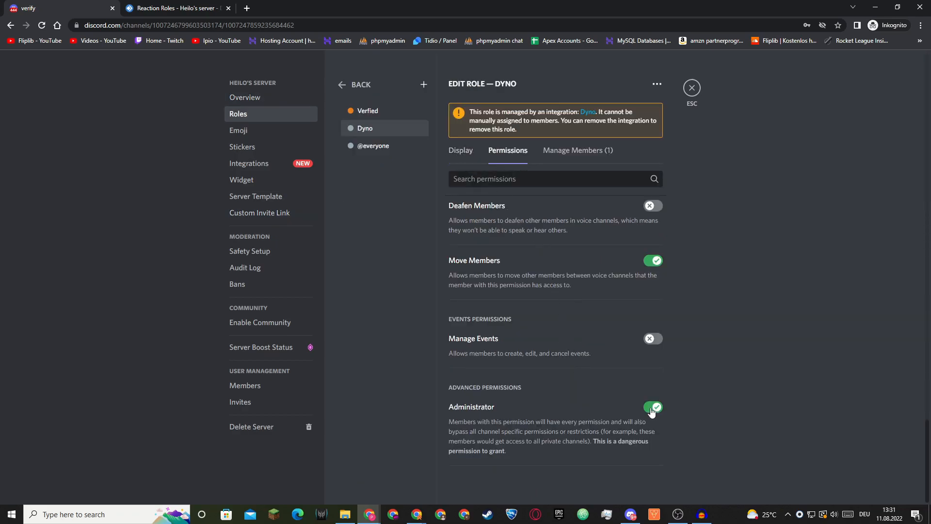
pyautogui.scroll(15, 630, 388)
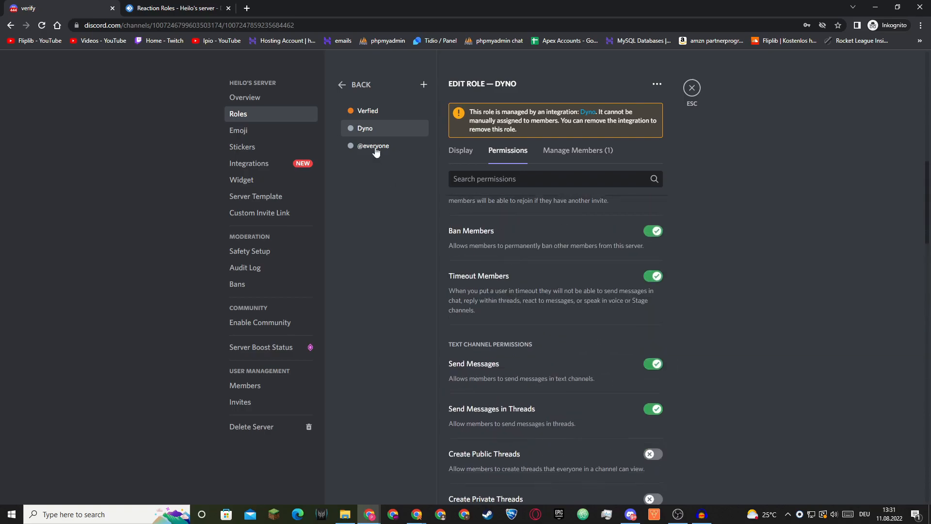
# Create a role named bot, grant it the Administrator permission, and save the changes
pyautogui.click(424, 85)
pyautogui.write('bot')
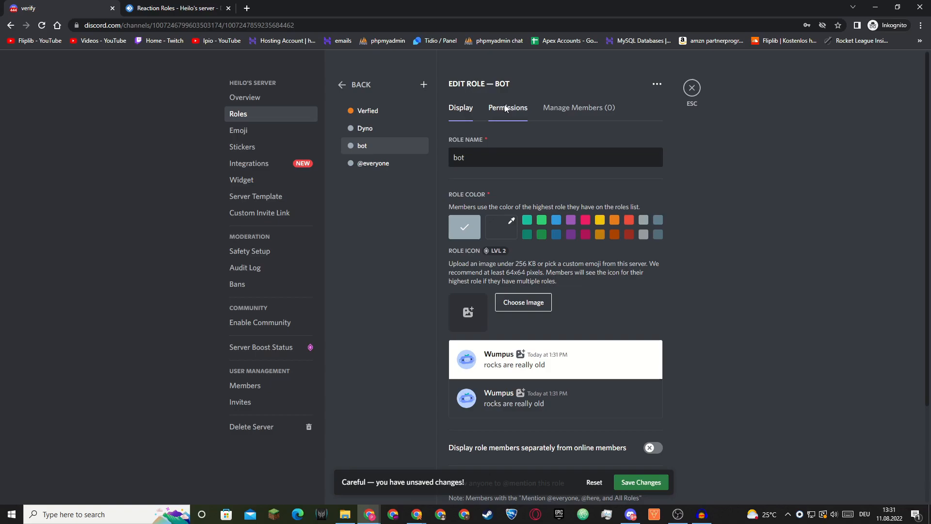
pyautogui.click(506, 109)
pyautogui.scroll(-20, 584, 237)
pyautogui.click(656, 409)
pyautogui.click(637, 483)
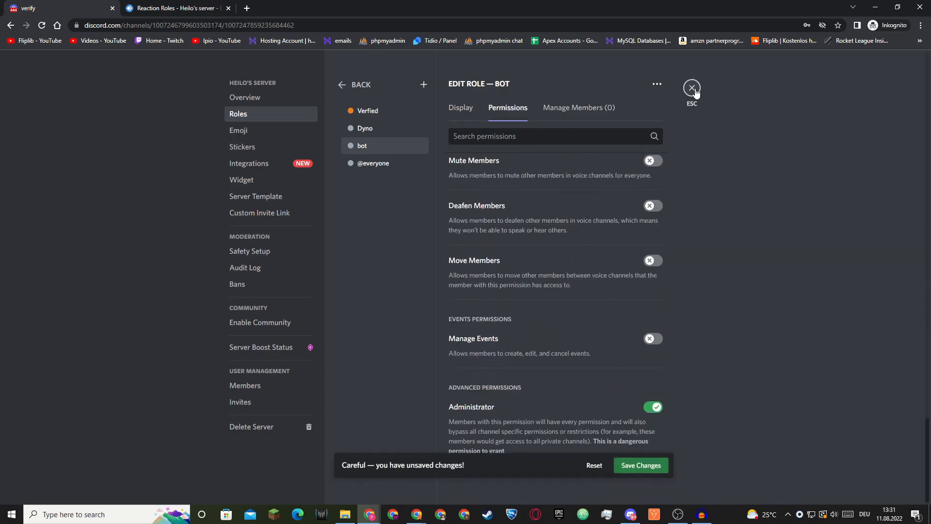
# Leave the server settings and assign the bot role to Dyno from its member profile
pyautogui.click(691, 89)
pyautogui.click(839, 109)
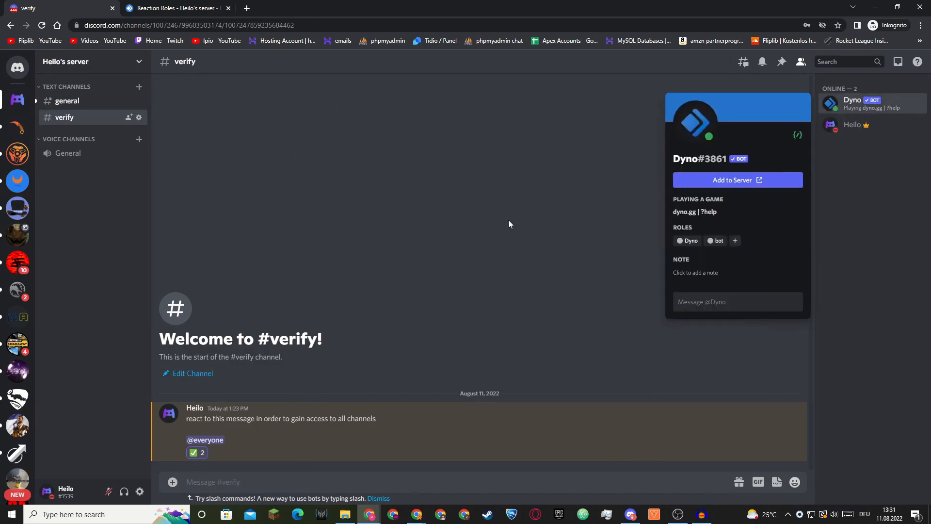
pyautogui.click(495, 209)
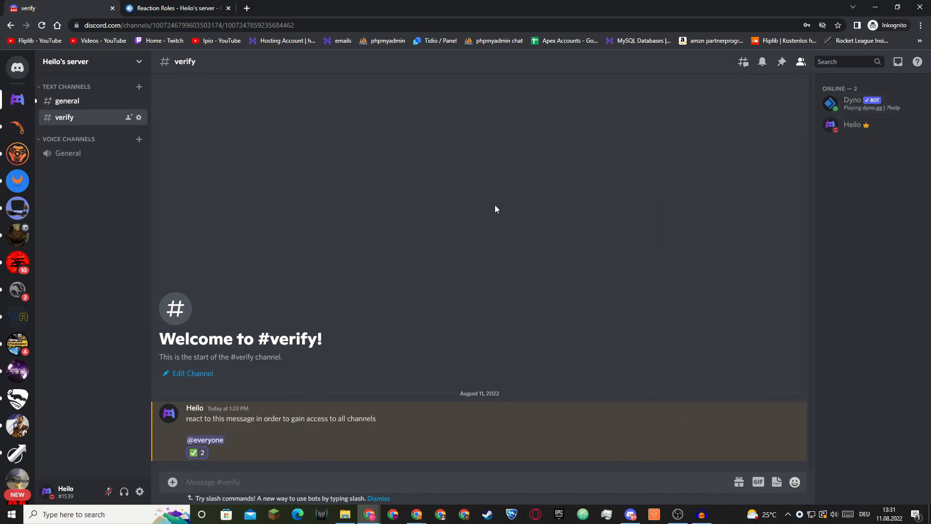
# Remove and re-add the check mark reaction on the verify message, inspecting the own profile's roles after each change
pyautogui.click(196, 452)
pyautogui.click(848, 124)
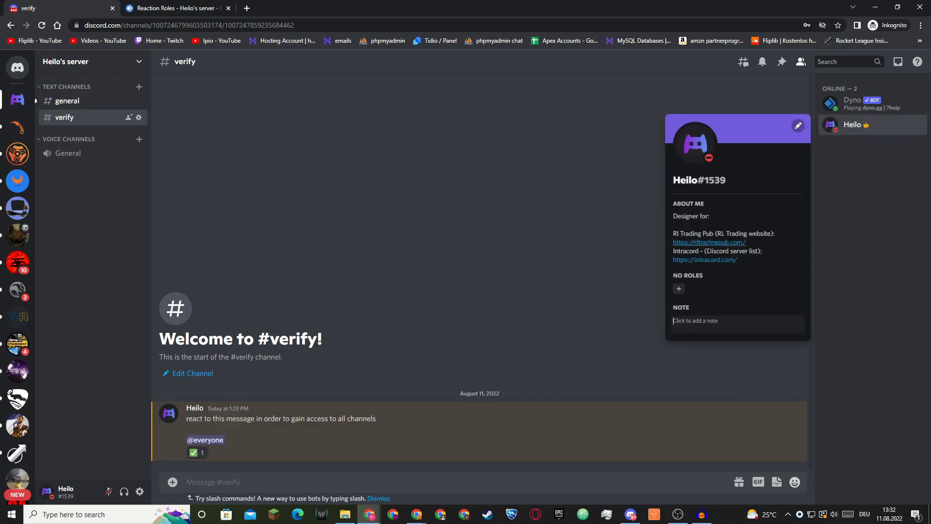
pyautogui.click(196, 452)
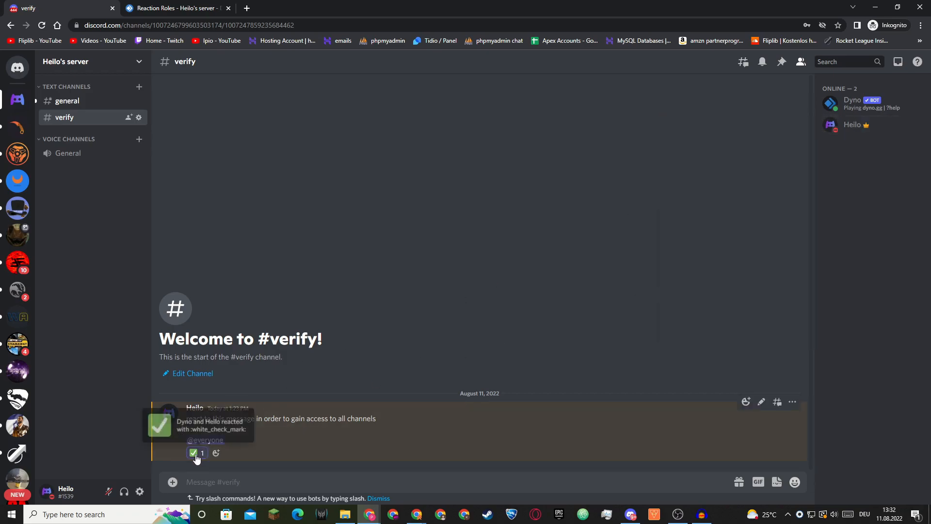
pyautogui.click(853, 124)
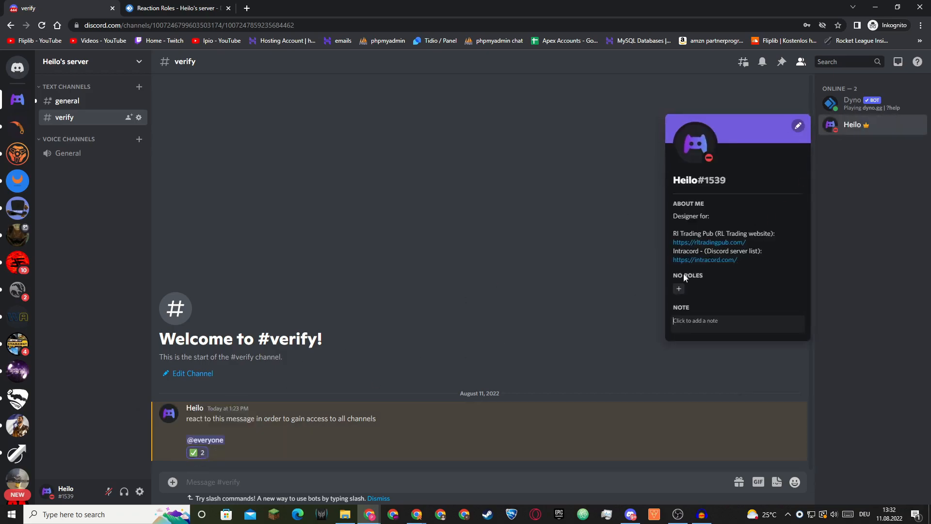
pyautogui.click(592, 272)
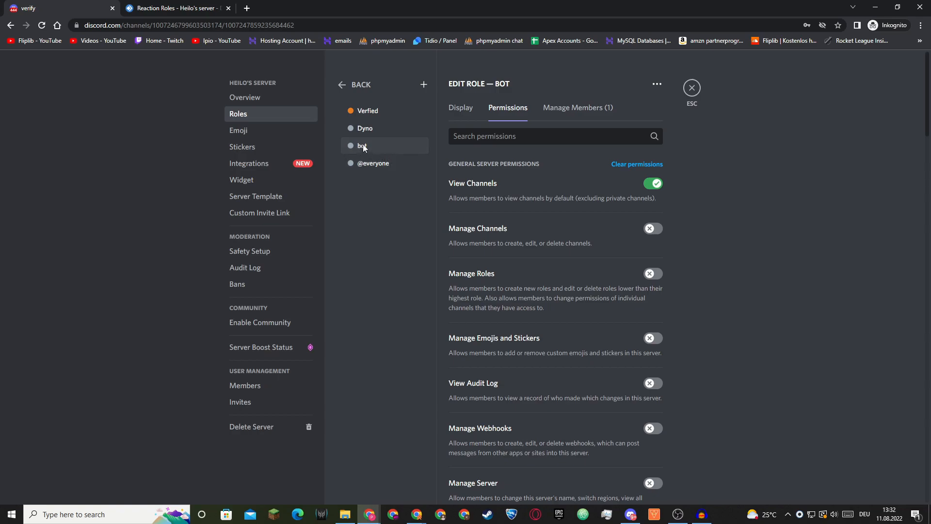
# Move the bot role above Verfied in the server's role list, leave the settings, and check Dyno's member profile
pyautogui.moveTo(365, 146); pyautogui.dragTo(369, 113)
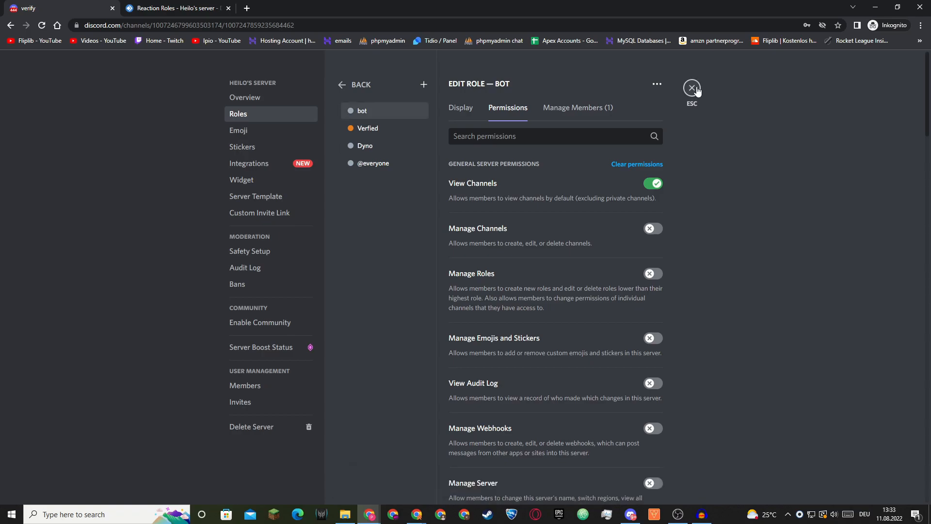
pyautogui.click(692, 88)
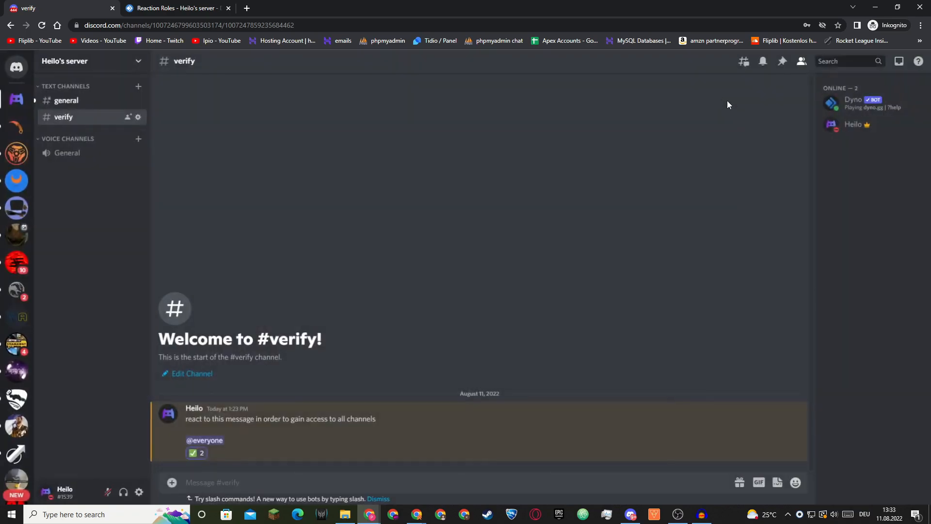
pyautogui.click(832, 103)
pyautogui.click(836, 171)
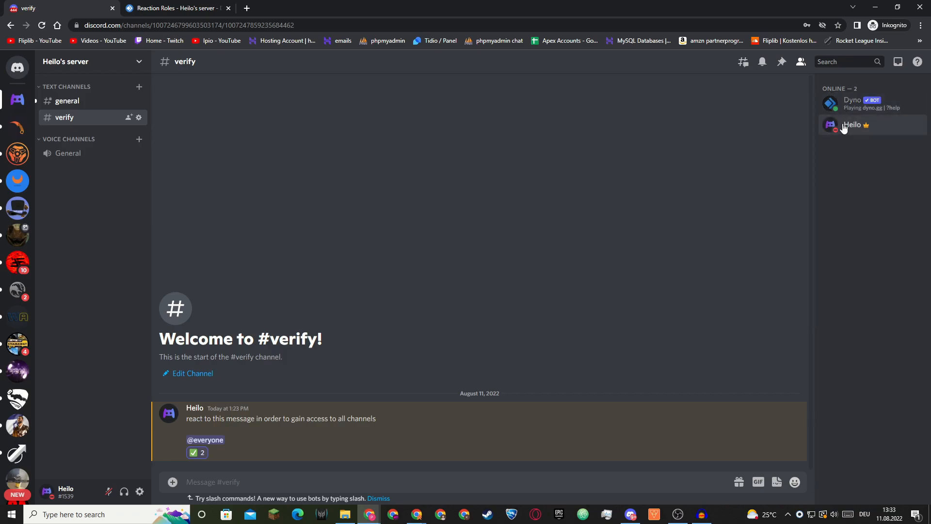
# Test the verification by removing and re-adding the check mark reaction, and inspect the own profile's roles
pyautogui.click(200, 454)
pyautogui.click(200, 454)
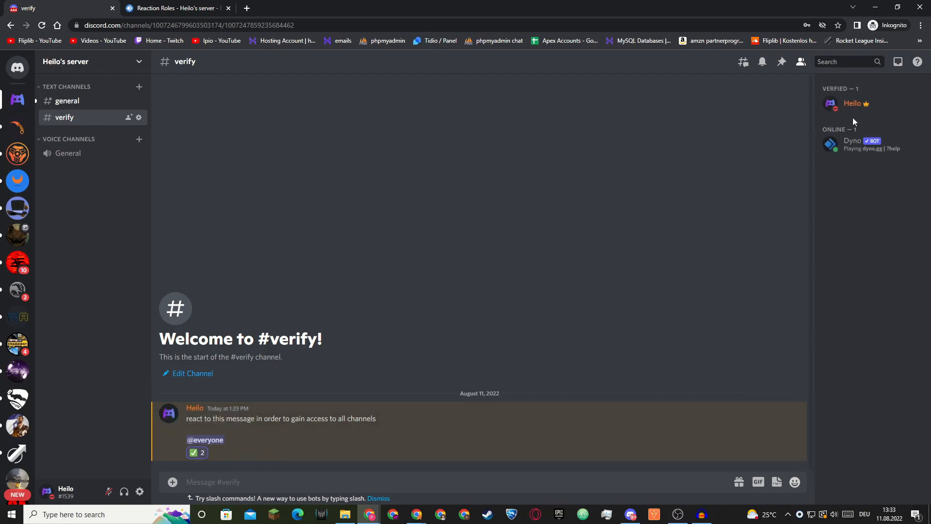
pyautogui.click(847, 103)
pyautogui.click(587, 176)
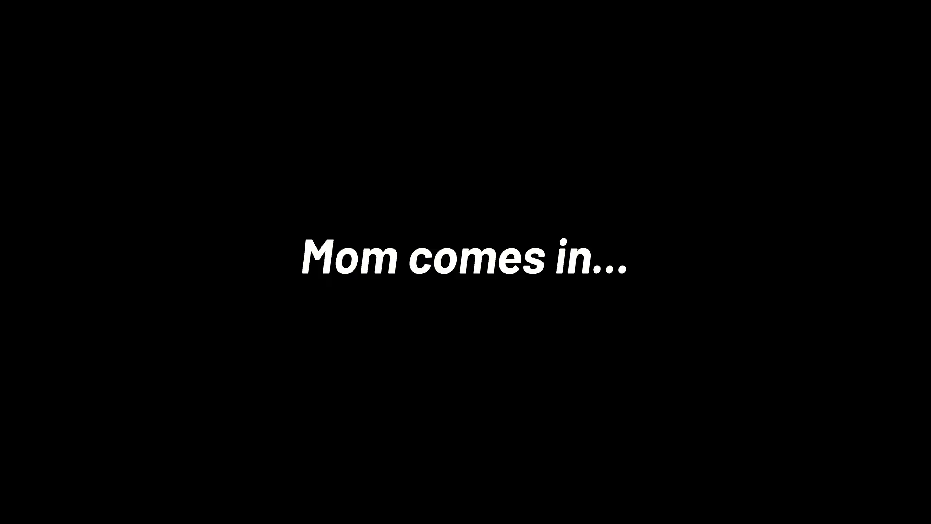
pyautogui.scroll(-2, 466, 286)
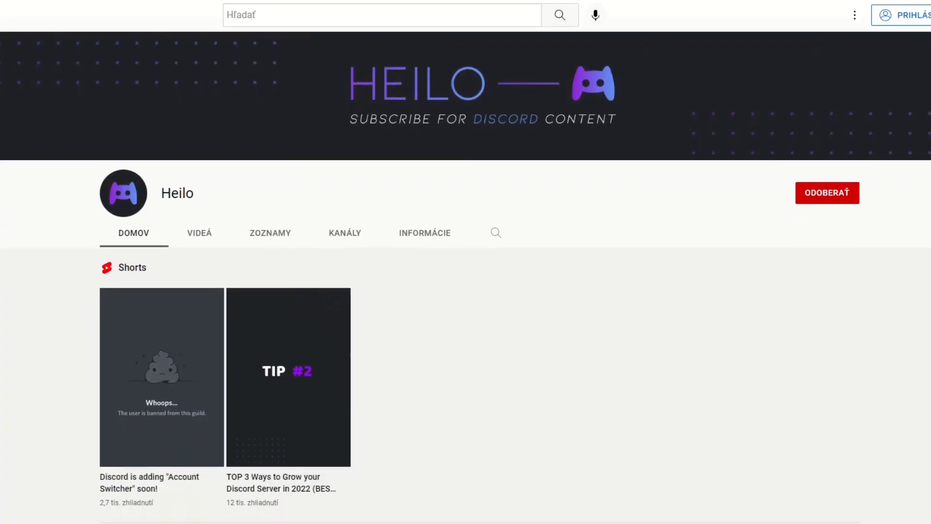
pyautogui.scroll(-2, 466, 286)
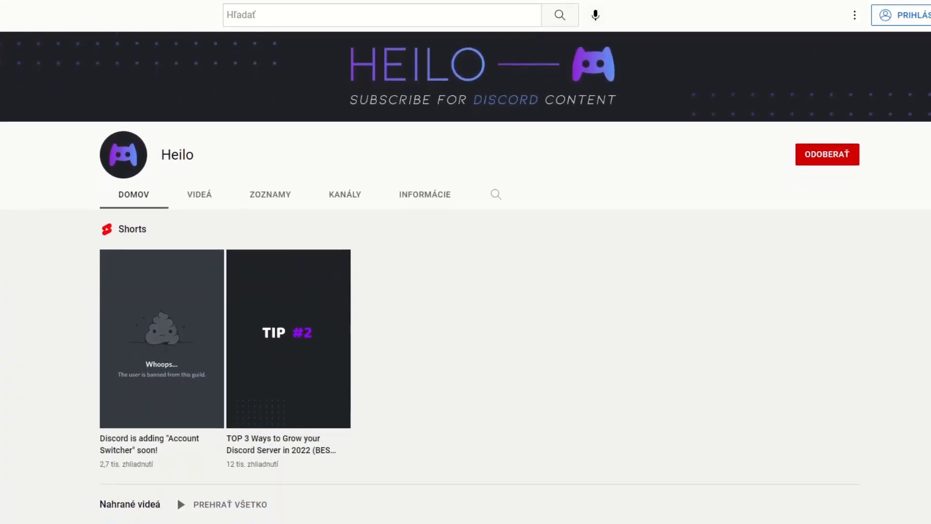
pyautogui.scroll(-2, 466, 287)
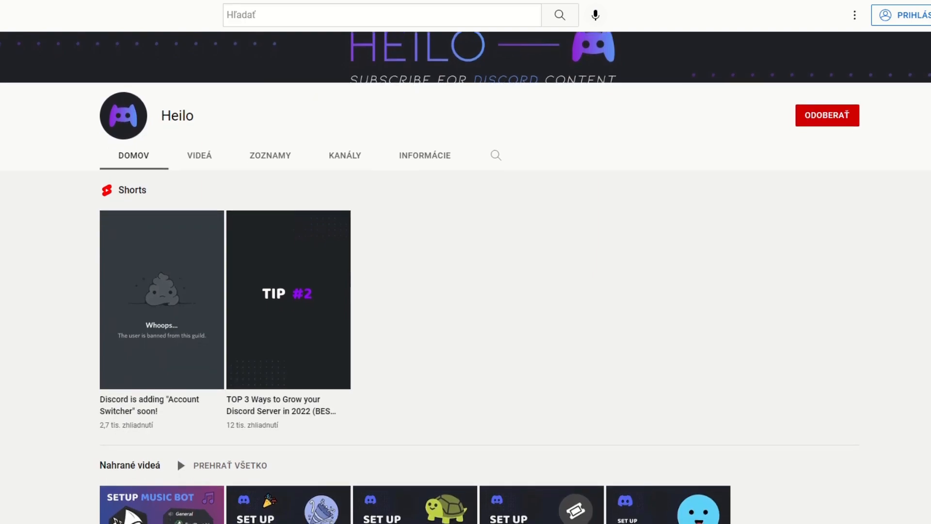
pyautogui.scroll(-2, 465, 286)
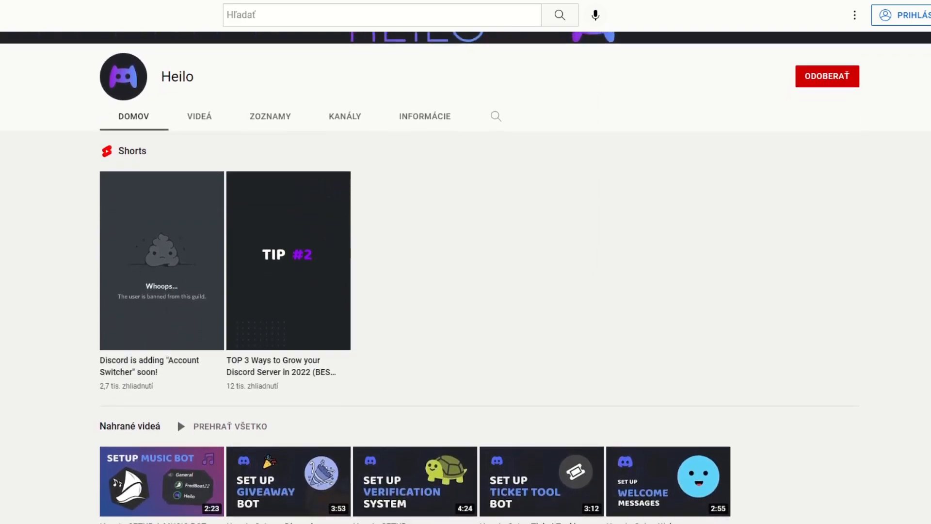
pyautogui.scroll(-2, 466, 286)
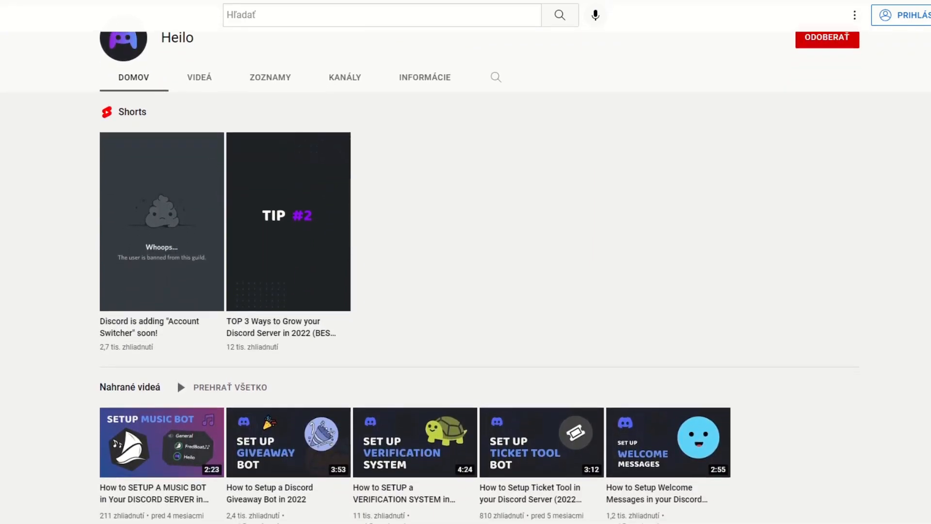